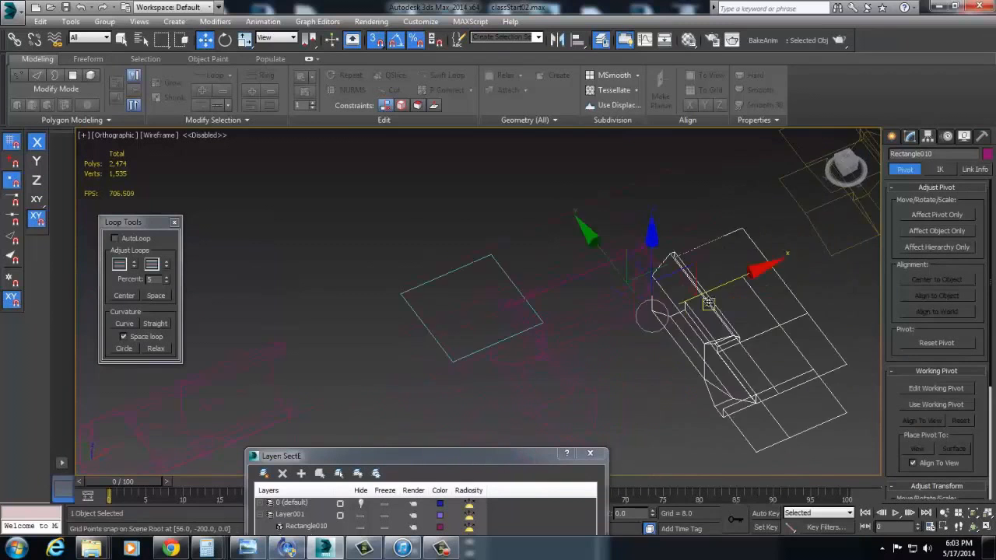
Step: Display the viewport shaded and clone the selected long wall piece by rotating a copy from the top view
middle_click_drag(626, 311, 451, 328, "alt")
key("p")
left_click(156, 135)
left_click(194, 162)
mouse_move(564, 351)
middle_mouse_down("alt")
mouse_move(449, 330)
mouse_move(422, 350)
mouse_move(651, 363)
mouse_move(407, 319)
middle_mouse_up("alt")
key("t")
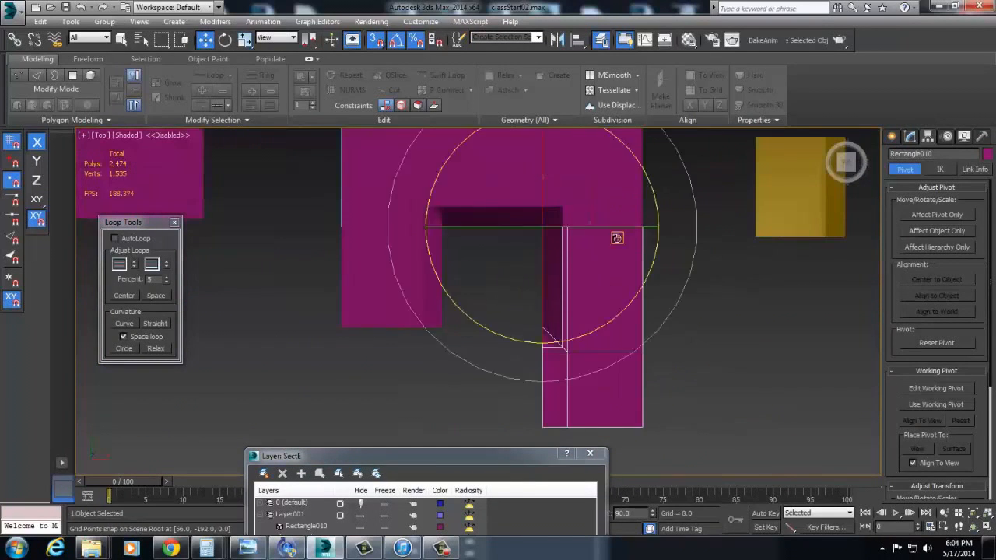
left_click_drag(652, 188, 526, 92, "shift")
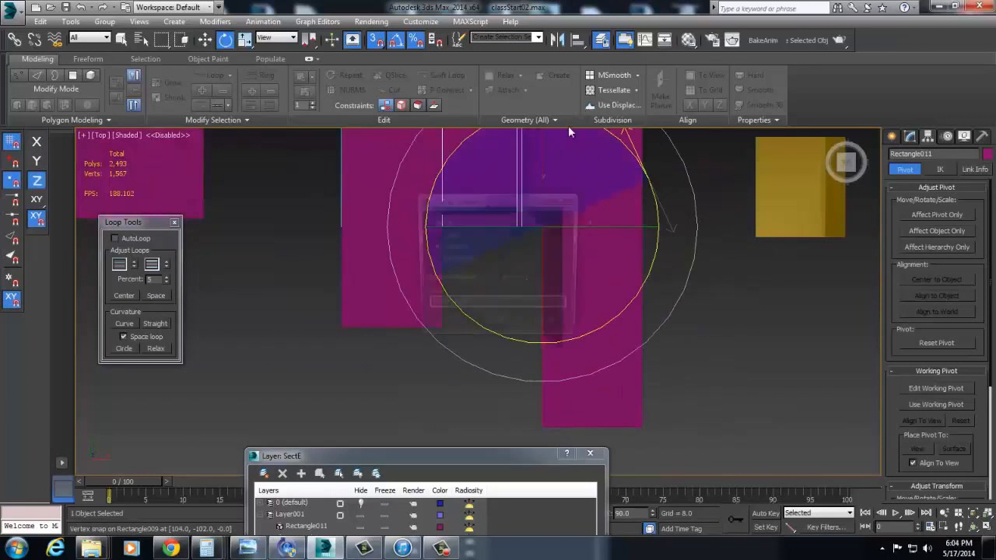
Step: Move the rotated wall copy down, clear of the U-shaped wall layout
key("w")
left_click_drag(546, 222, 534, 527)
middle_click_drag(580, 341, 601, 230)
middle_click_drag(549, 292, 597, 325, "alt")
key("t")
scroll(542, 334, "down", 6)
middle_click_drag(539, 366, 642, 238)
Step: Rotate the wall copy horizontal and place it to the lower left of the U-shaped layout
key("e")
left_click_drag(698, 178, 729, 223)
key("w")
left_click_drag(603, 242, 348, 383)
middle_click_drag(348, 383, 355, 342, "alt")
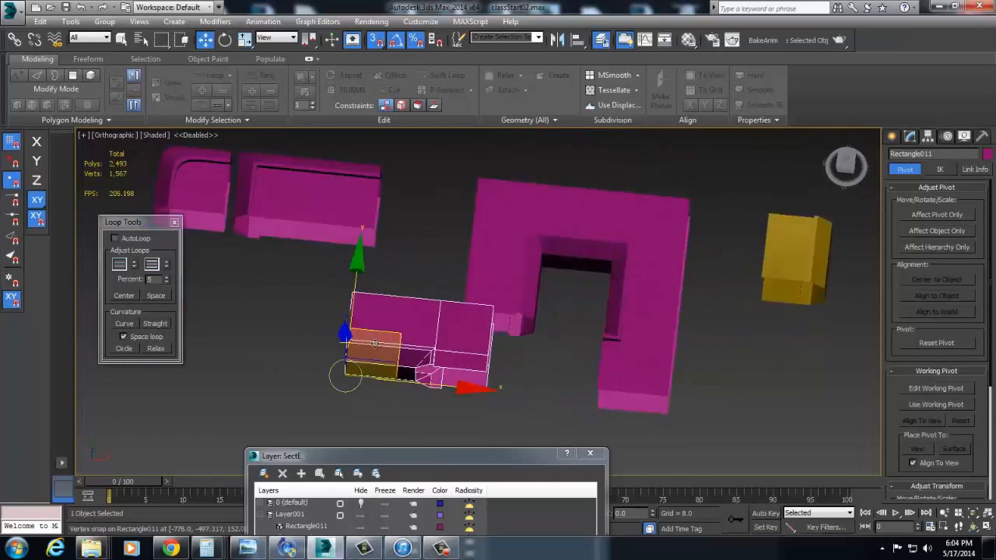
Step: Move the short straight wall piece, Rectangle004, to bridge the gap between the legs of the U-shaped layout
key("t")
scroll(534, 311, "down", 8)
scroll(538, 308, "up", 3)
left_click(442, 187)
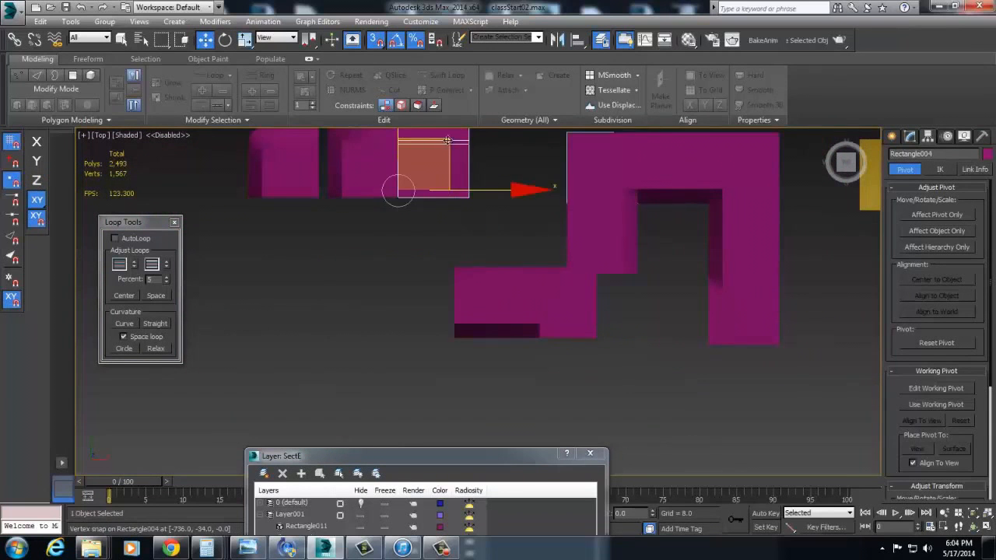
left_click_drag(411, 184, 637, 304)
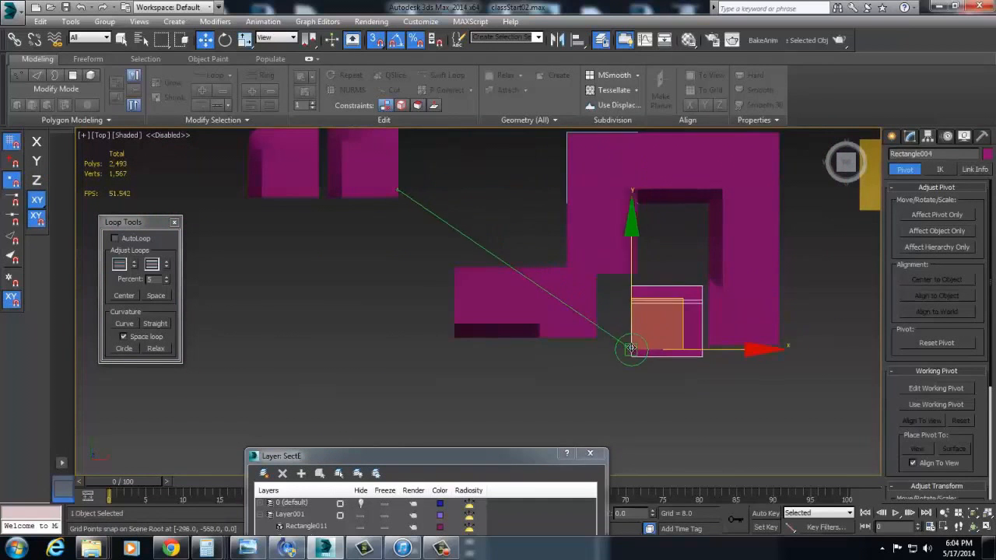
scroll(638, 340, "up", 3)
middle_click_drag(769, 349, 757, 299, "alt")
Step: Move the long horizontal wall copy farther left, out of the way of the layout
left_click(453, 258)
scroll(404, 287, "down", 3)
left_click_drag(404, 287, 247, 302)
Step: Rotate the corner piece, Rectangle006, and move it to the open lower-left corner of the wall layout
left_click(326, 222)
key("t")
key("z")
scroll(487, 380, "down", 5)
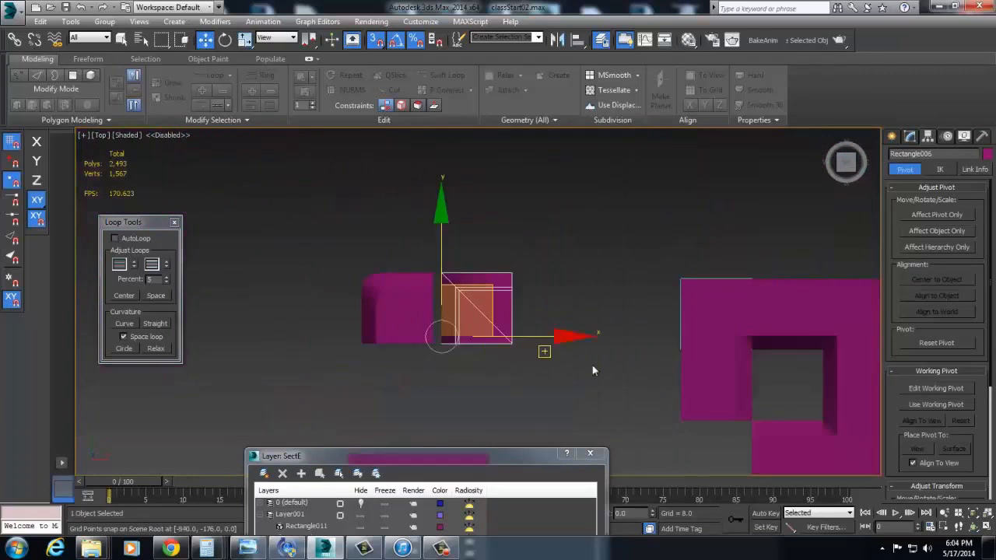
key("e")
scroll(518, 280, "down", 1)
left_click_drag(576, 264, 615, 314)
key("w")
left_click_drag(506, 283, 651, 398)
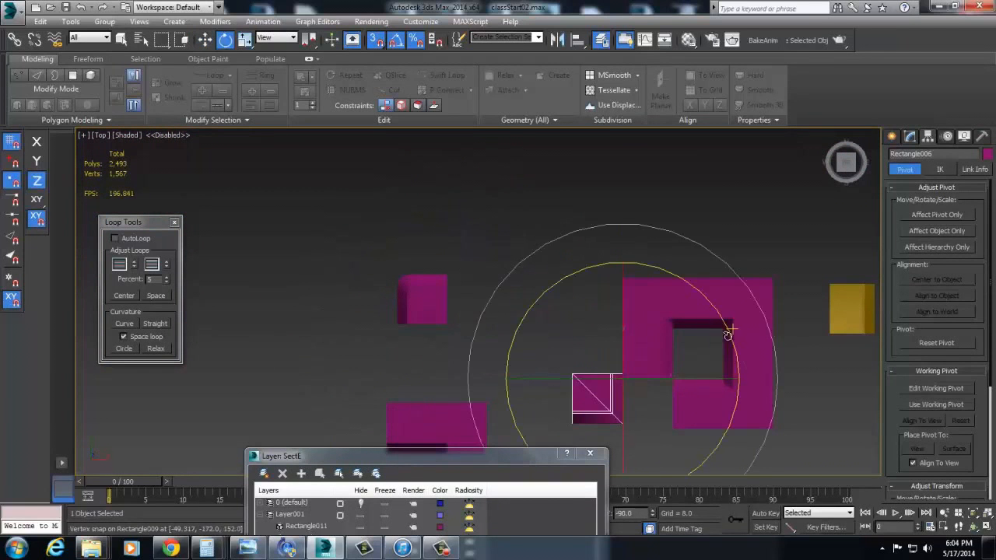
Step: Rotate the corner piece 90 degrees about Z and check its orientation against the neighbouring walls
mouse_move(697, 286)
left_mouse_down()
mouse_move(685, 282)
mouse_move(697, 288)
left_mouse_up()
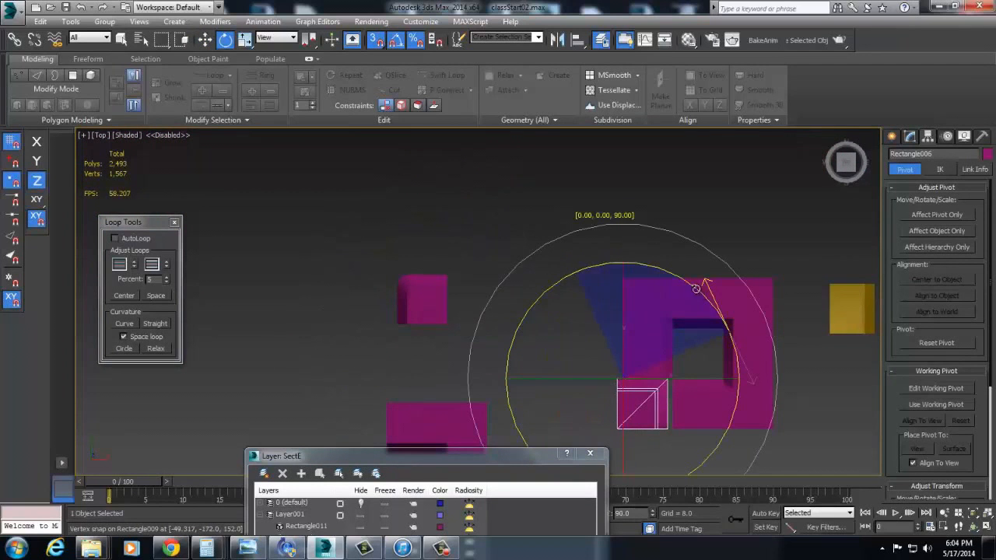
key("w")
middle_click_drag(673, 374, 633, 344, "alt")
scroll(632, 345, "up", 5)
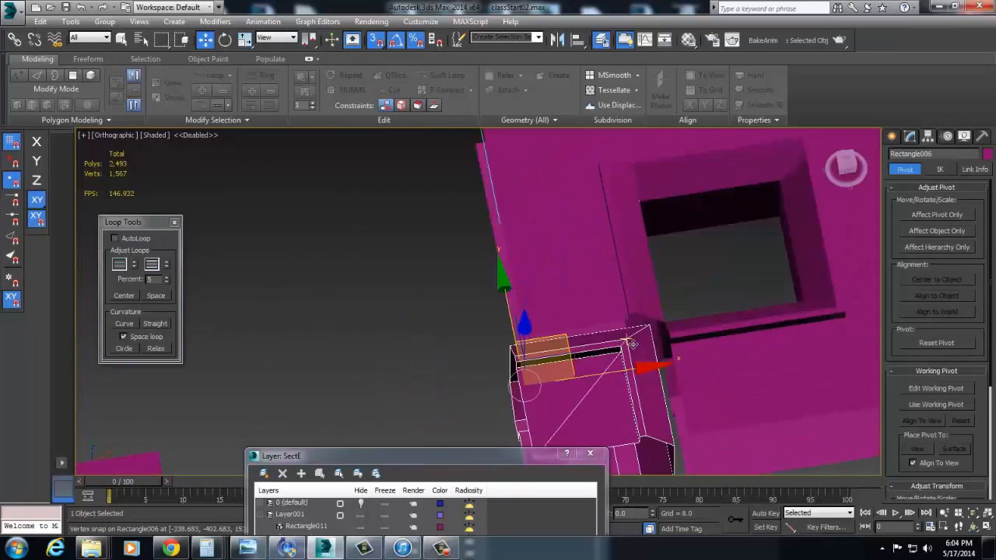
middle_click_drag(562, 340, 642, 316, "alt")
key("t")
key("z")
scroll(590, 347, "down", 3)
scroll(643, 316, "down", 3)
key("t")
key("z")
scroll(607, 289, "down", 3)
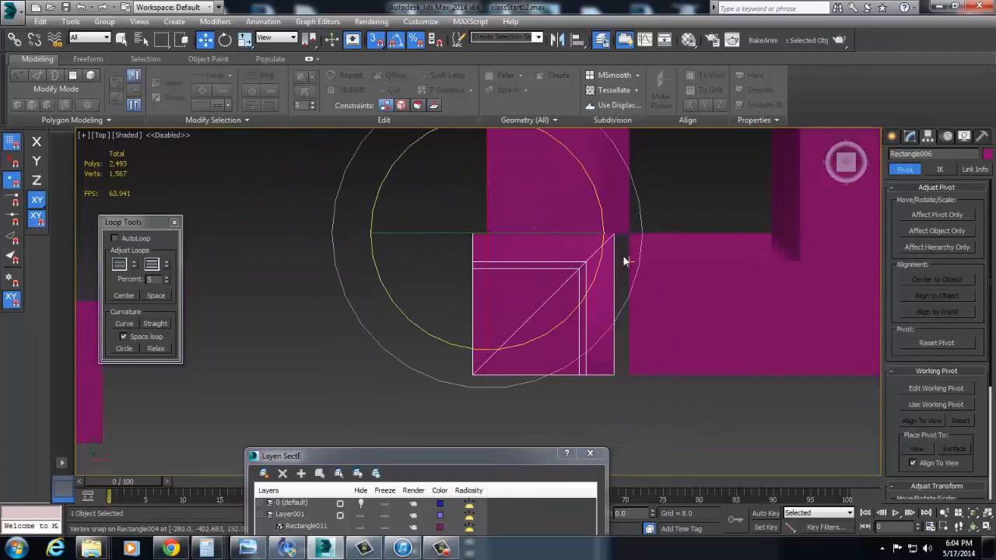
Step: Try rotating the corner piece further and sliding it along X into the layout's open lower-left corner
left_click_drag(499, 170, 312, 171)
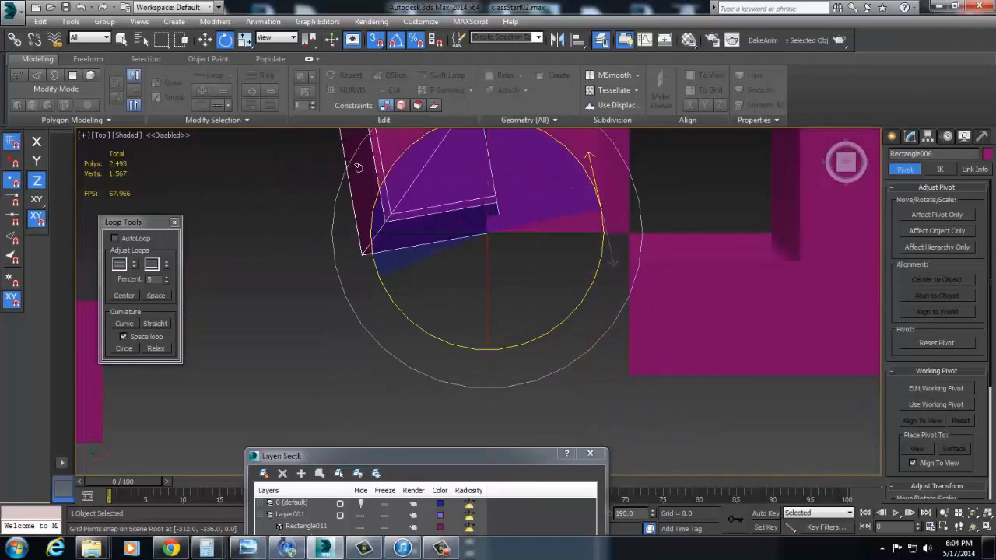
left_click_drag(529, 188, 604, 382)
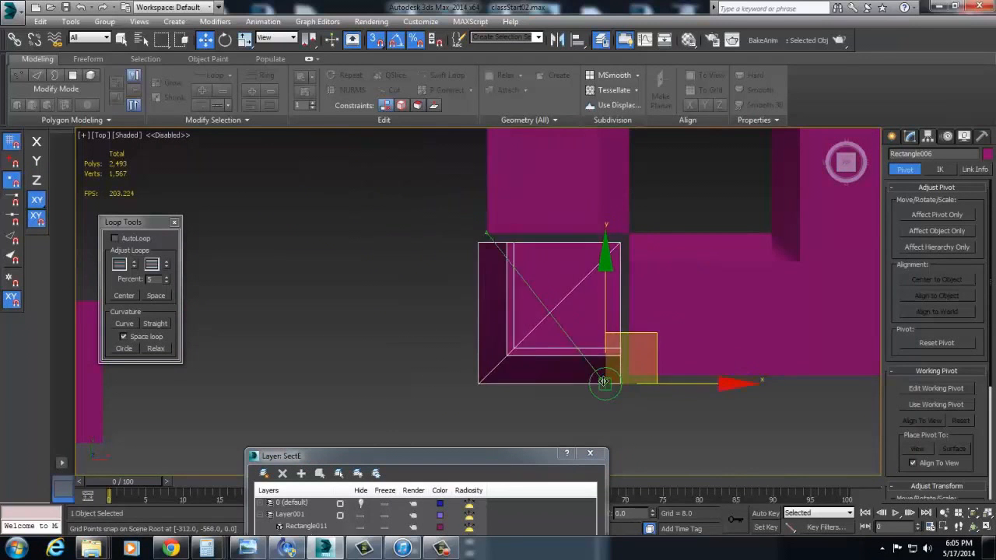
middle_click_drag(650, 313, 600, 286, "alt")
left_click_drag(687, 355, 631, 369)
middle_click_drag(633, 369, 624, 336, "alt")
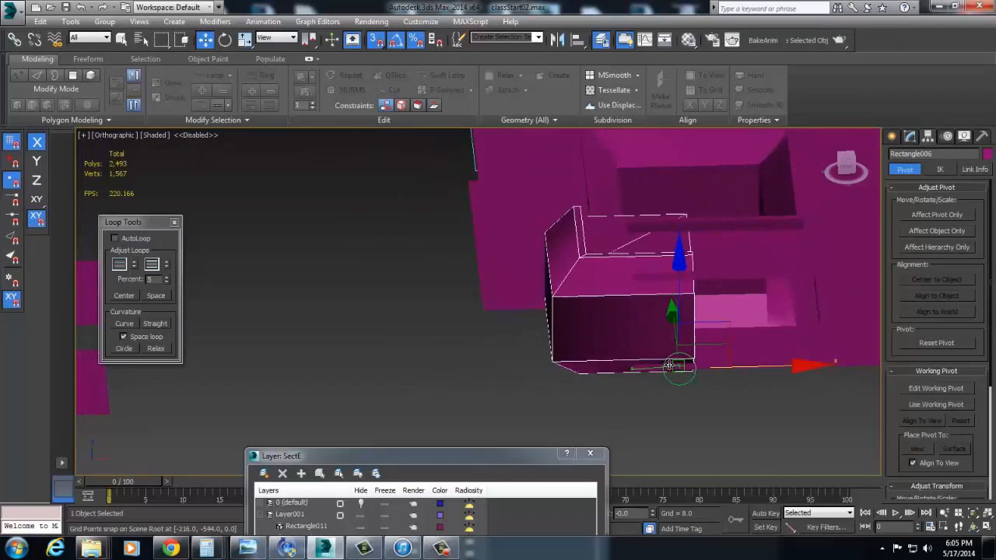
left_click_drag(622, 369, 602, 367)
middle_click_drag(603, 367, 715, 383, "alt")
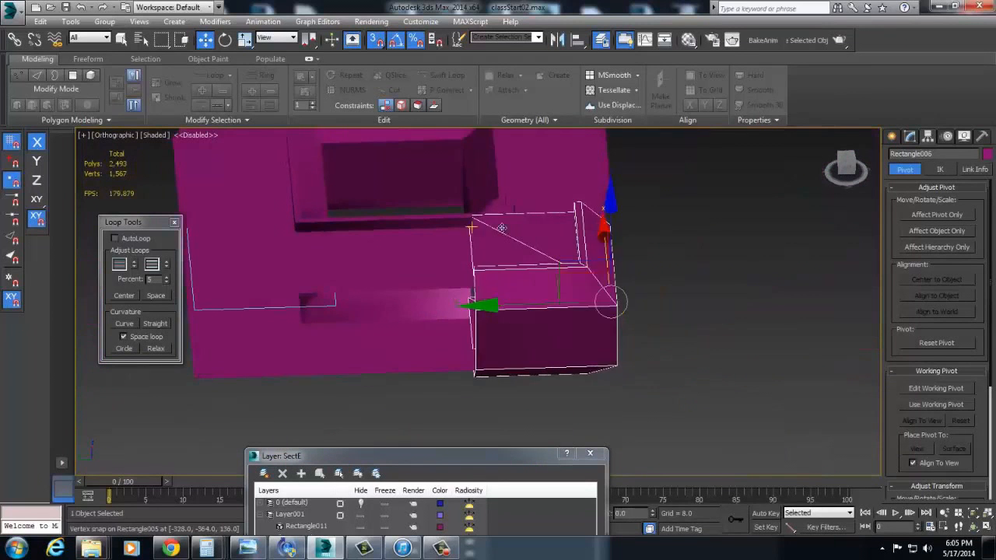
Step: Undo the corner piece's last moves and rotation
key("Delete")
key("ctrl+z")
key("ctrl+z")
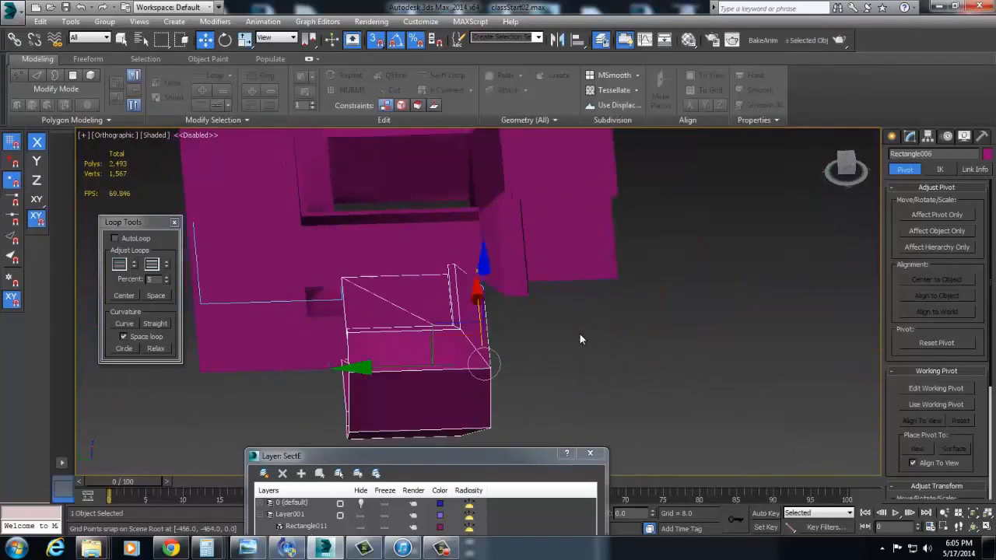
scroll(554, 362, "down", 3)
key("ctrl+z")
Step: Slide the corner piece along X to align its left edge with the wall above it
key("t")
scroll(529, 341, "up", 5)
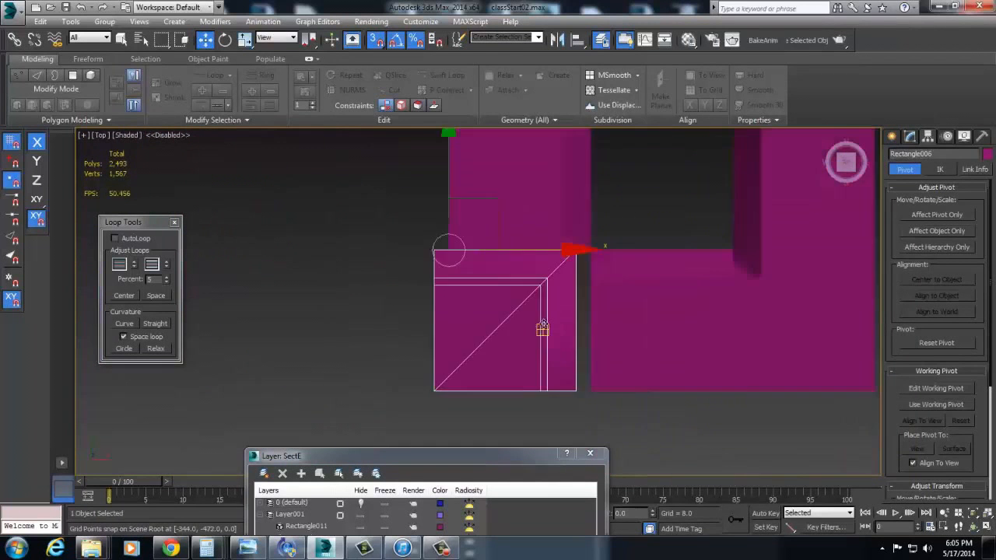
scroll(504, 298, "up", 2)
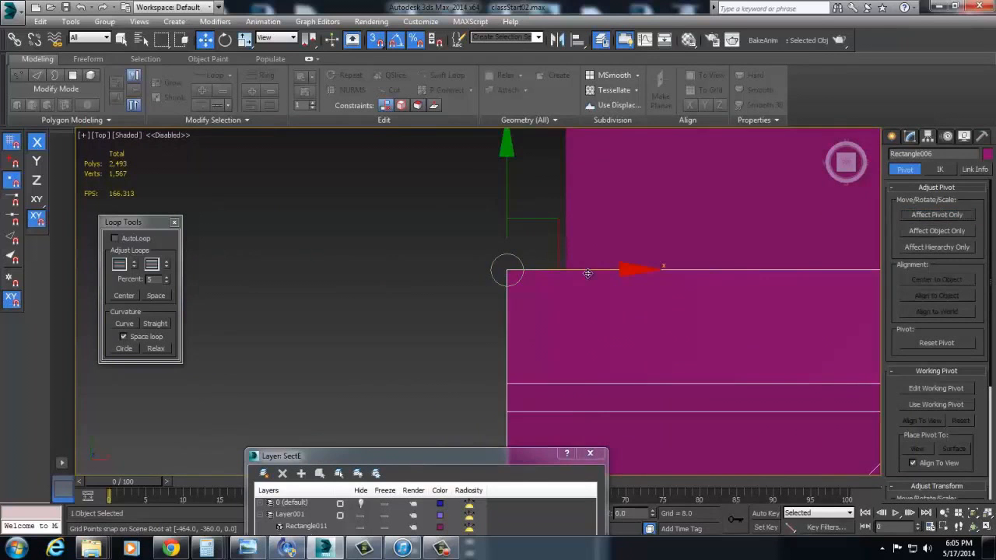
left_click_drag(588, 274, 566, 270)
scroll(611, 331, "down", 5)
middle_click_drag(614, 331, 748, 394, "alt")
scroll(660, 398, "down", 2)
Step: Set the corner piece aside along X and clone the short straight wall piece as an instance into the vacated lower-left corner
left_click_drag(697, 366, 520, 336)
key("t")
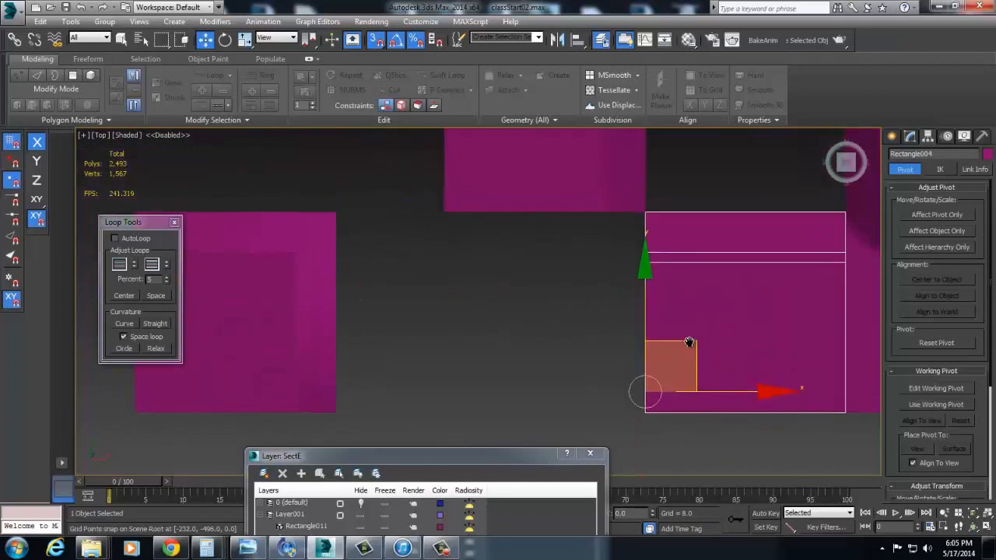
middle_click_drag(691, 367, 724, 340, "alt")
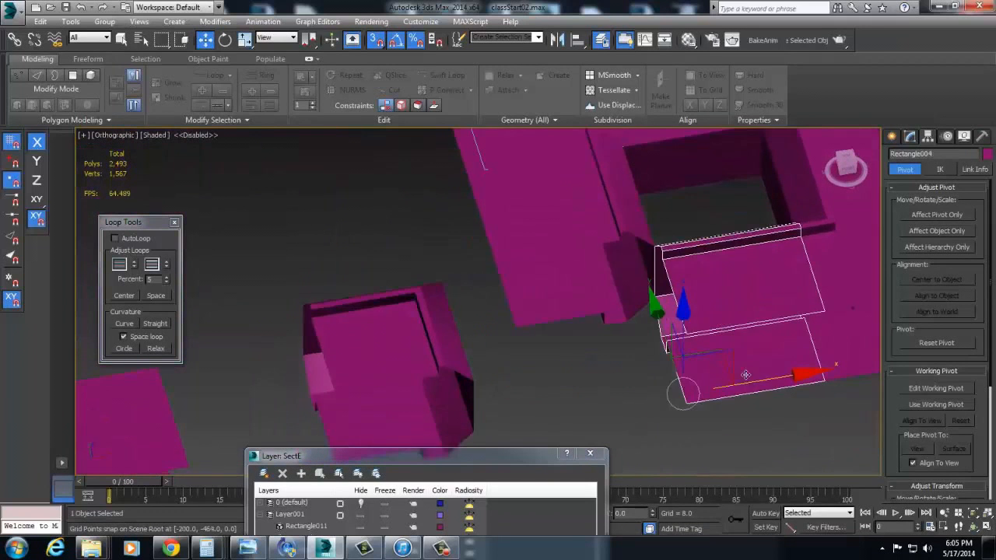
mouse_move(779, 379)
left_mouse_down("shift")
mouse_move(632, 389)
mouse_move(645, 368)
left_mouse_up("shift")
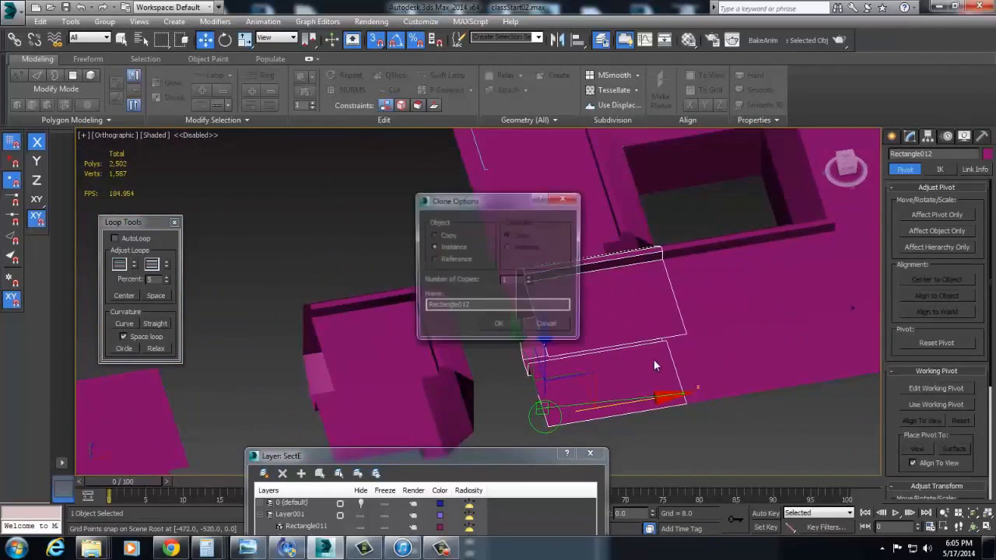
key("Return")
key("t")
Step: Add a Symmetry modifier to the cloned wall piece with the X mirror axis flipped
left_click(910, 136)
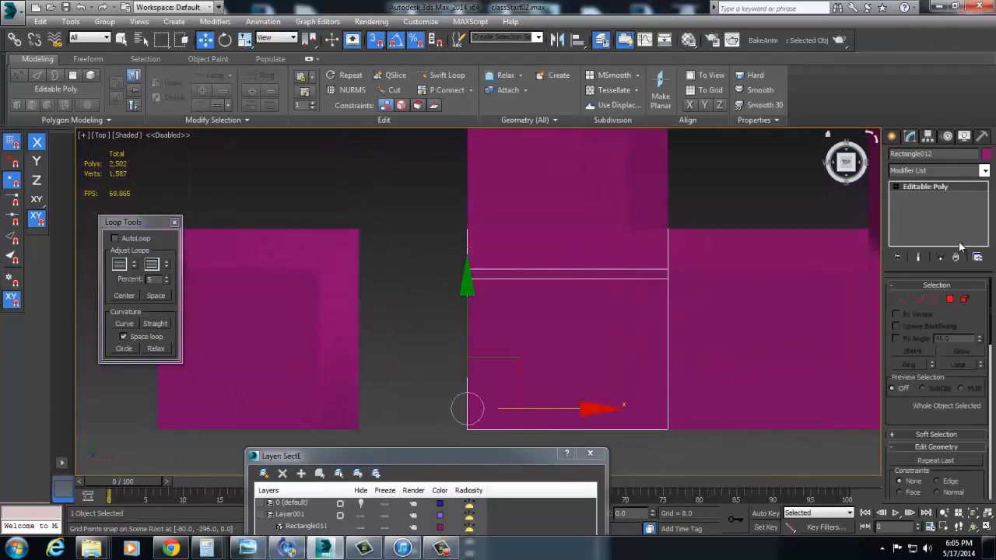
left_click(938, 170)
left_click(924, 319)
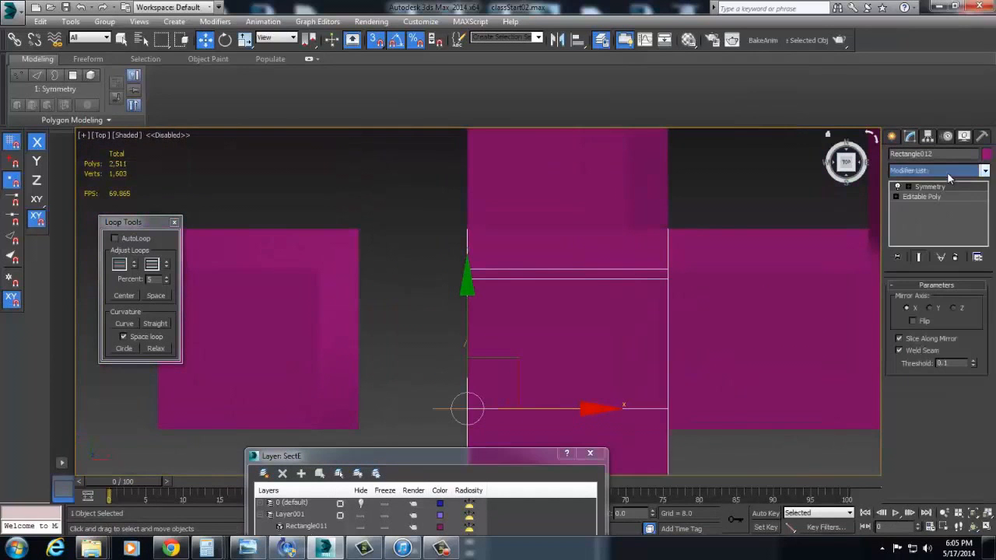
left_click(924, 321)
Step: Rotate and shift the Symmetry mirror plane diagonally across the piece to form a mitred wall corner
left_click(931, 197)
key("e")
left_click_drag(560, 342, 561, 306)
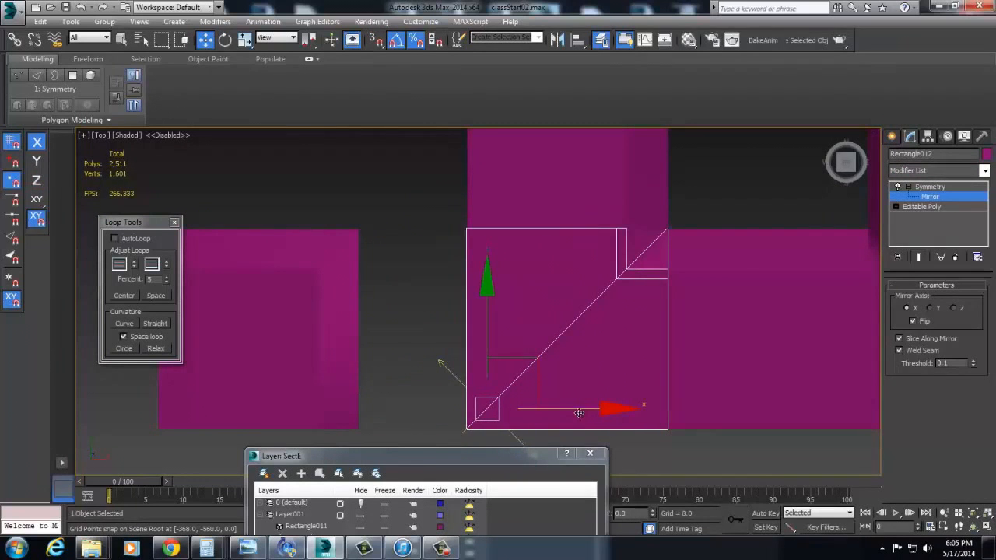
middle_click_drag(582, 421, 697, 270, "alt")
key("t")
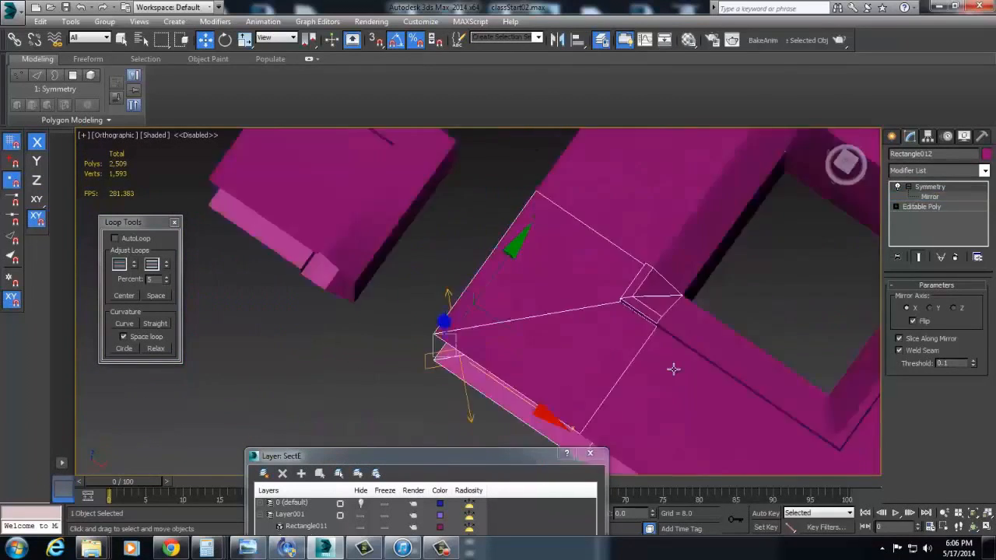
Step: Isolate the mirrored corner piece and draw a rectangle spline around its square outline
right_click(643, 282)
left_click(671, 198)
scroll(671, 286, "down", 2)
middle_click_drag(670, 194, 614, 327)
scroll(674, 262, "up", 2)
right_click(630, 275)
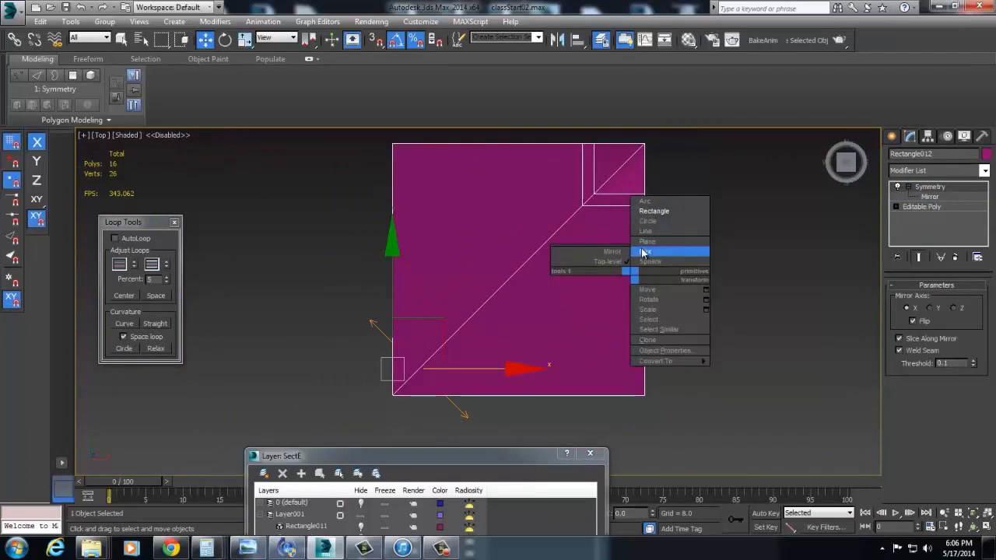
left_click(657, 211)
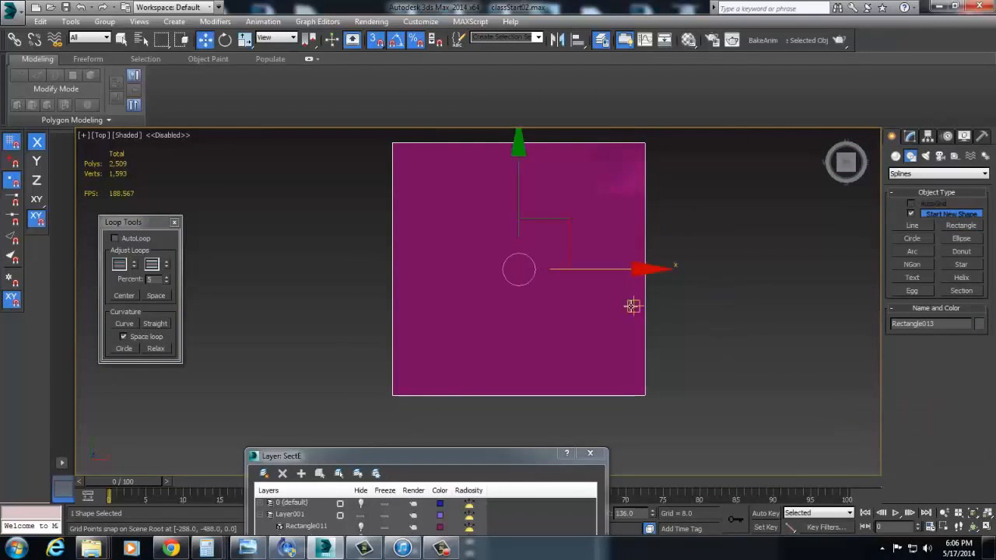
Step: Examine the mirrored corner piece from above and from the side, comparing its edges with the reference rectangle
middle_click_drag(614, 234, 623, 320)
scroll(623, 320, "up", 3)
scroll(623, 319, "down", 1)
middle_click_drag(601, 266, 676, 341)
middle_click_drag(584, 330, 634, 366, "alt")
key("t")
key("z")
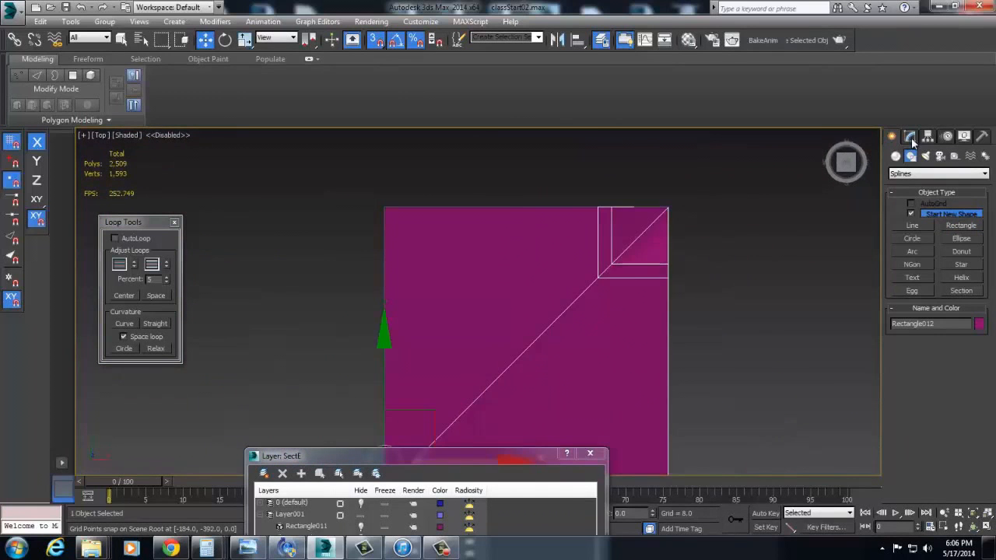
middle_click_drag(647, 231, 671, 176, "alt")
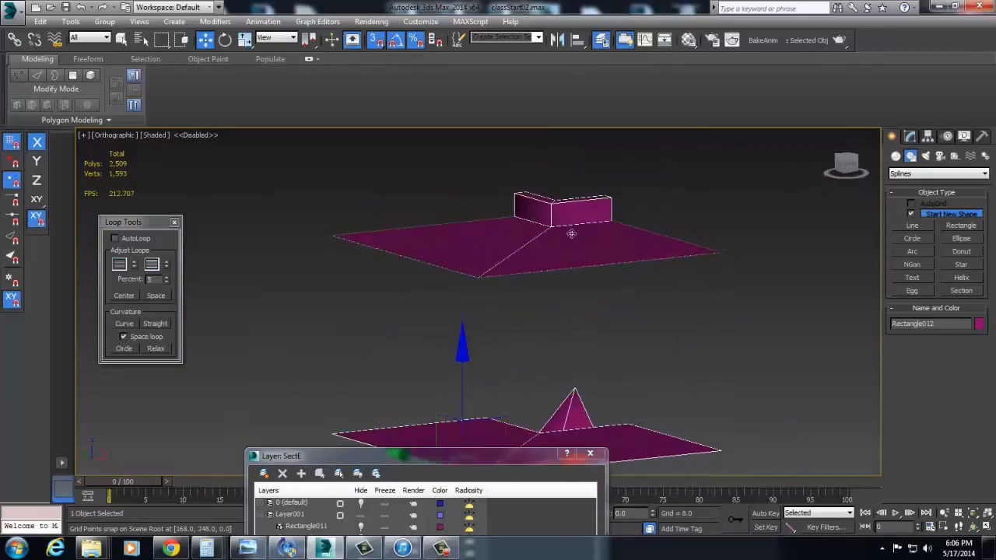
middle_click_drag(583, 235, 562, 280, "alt")
key("t")
key("z")
Step: Add an Edit Poly modifier to the corner piece and snap its upper-edge vertices along Y to the reference rectangle
left_click(910, 136)
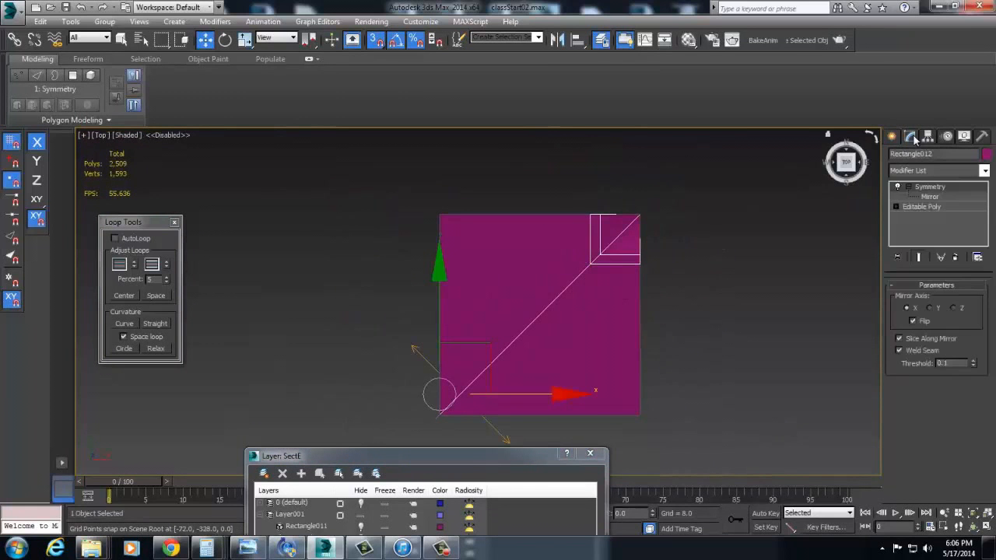
left_click(937, 169)
left_click(918, 203)
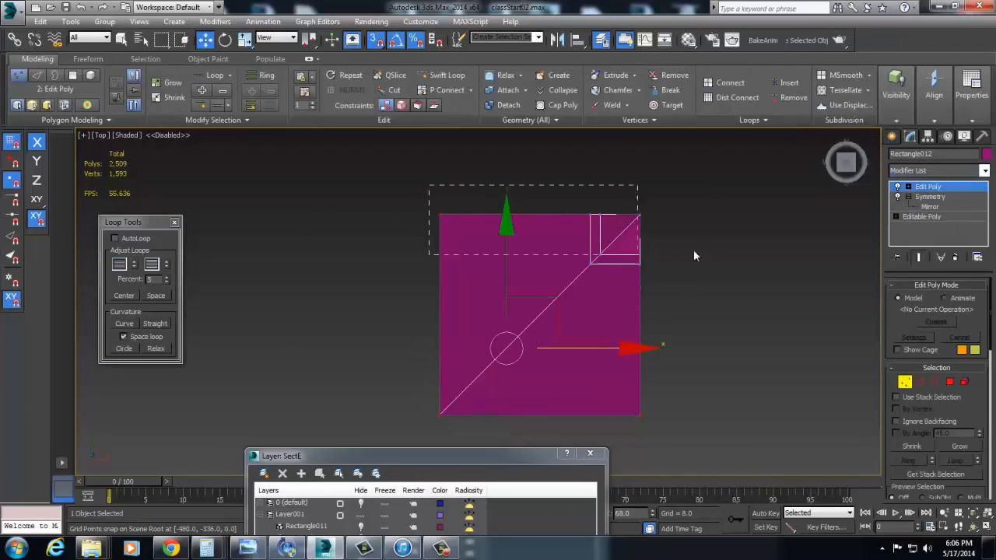
middle_click_drag(495, 230, 672, 344)
scroll(742, 290, "up", 3)
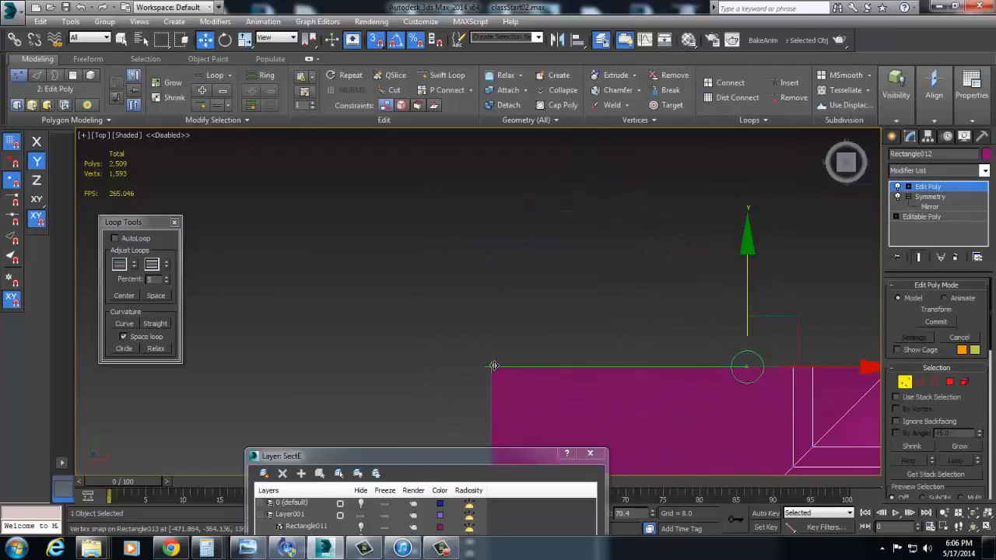
left_click_drag(494, 366, 494, 366)
Step: Show the grid and align the corner piece's left-edge vertices along X with the reference rectangle
scroll(497, 377, "up", 3)
middle_click_drag(473, 384, 531, 332)
scroll(532, 332, "up", 3)
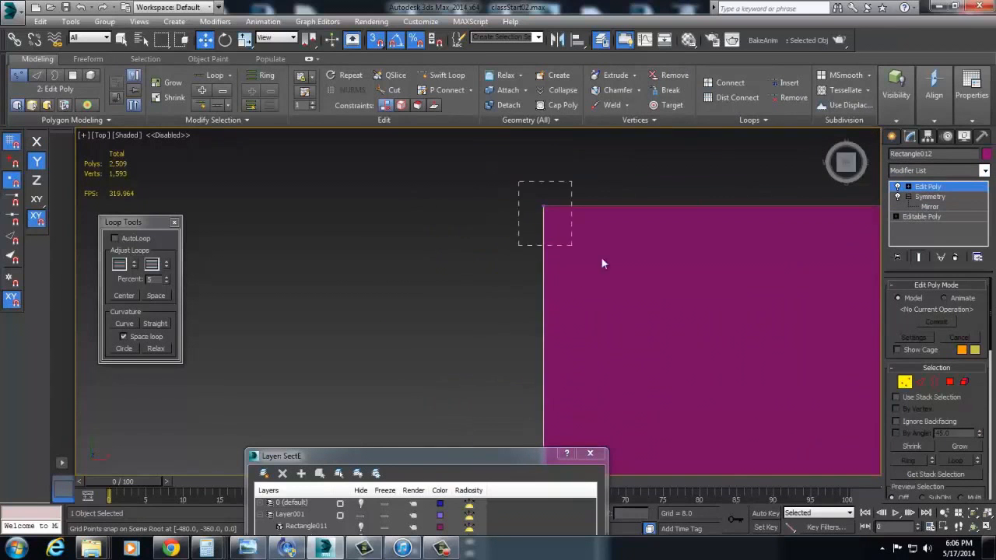
middle_click_drag(520, 420, 550, 208)
middle_click_drag(531, 303, 549, 170)
scroll(652, 354, "up", 2)
middle_click_drag(652, 357, 693, 440)
scroll(668, 239, "up", 2)
scroll(649, 242, "up", 1)
middle_click_drag(669, 239, 710, 343)
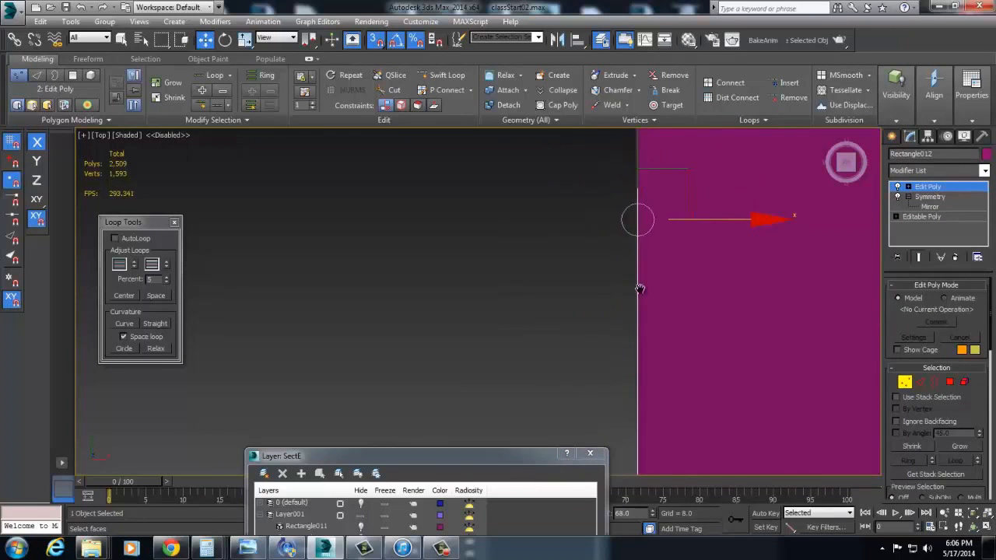
middle_click_drag(639, 288, 680, 435)
key("g")
middle_click_drag(745, 380, 479, 353)
left_click_drag(395, 349, 412, 336)
left_click(906, 382)
scroll(513, 418, "down", 10)
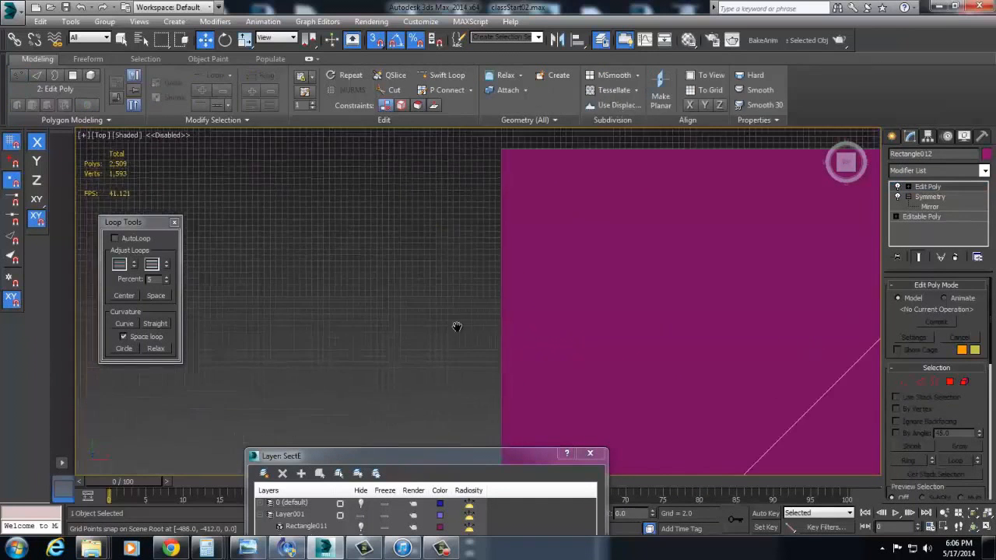
Step: Enable pivot-only adjustment with the mirrored corner piece as the selected object
left_click(462, 276)
scroll(718, 337, "up", 3)
left_click(930, 136)
left_click(951, 217)
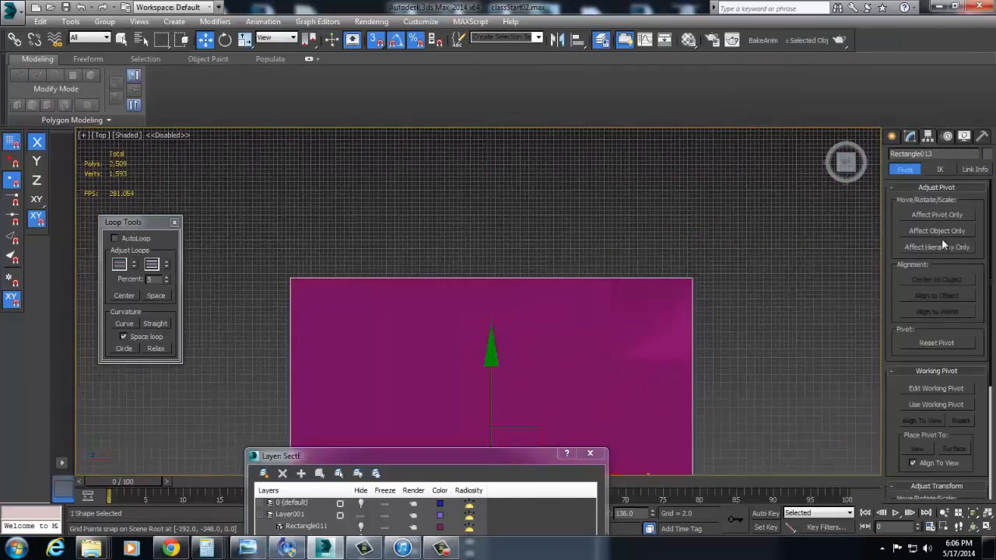
middle_click_drag(551, 309, 673, 218)
left_click_drag(655, 342, 653, 331)
left_click(653, 331)
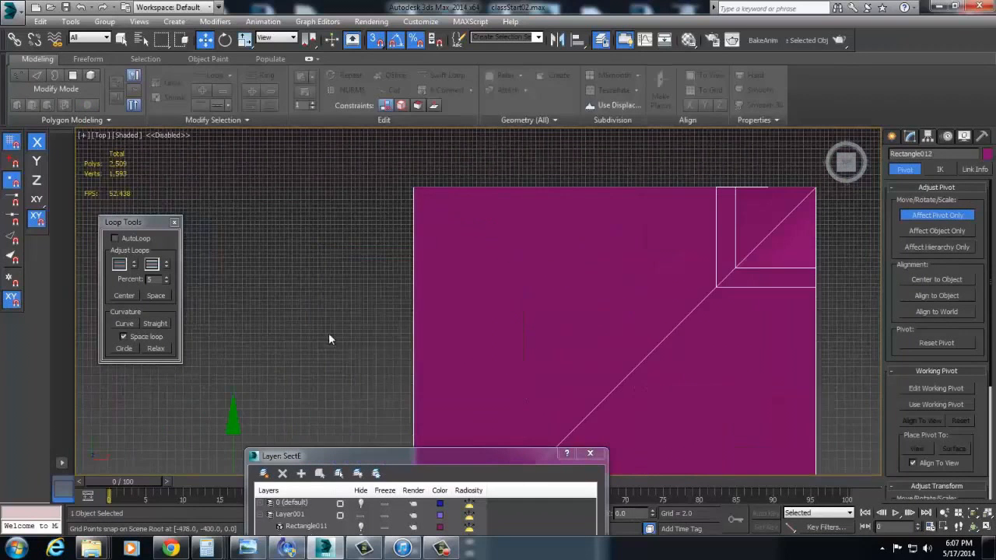
Step: Snap the corner piece's pivot to the upper-left corner of the reference rectangle
middle_click_drag(281, 444, 344, 313)
left_click_drag(369, 280, 372, 275)
key("ctrl+z")
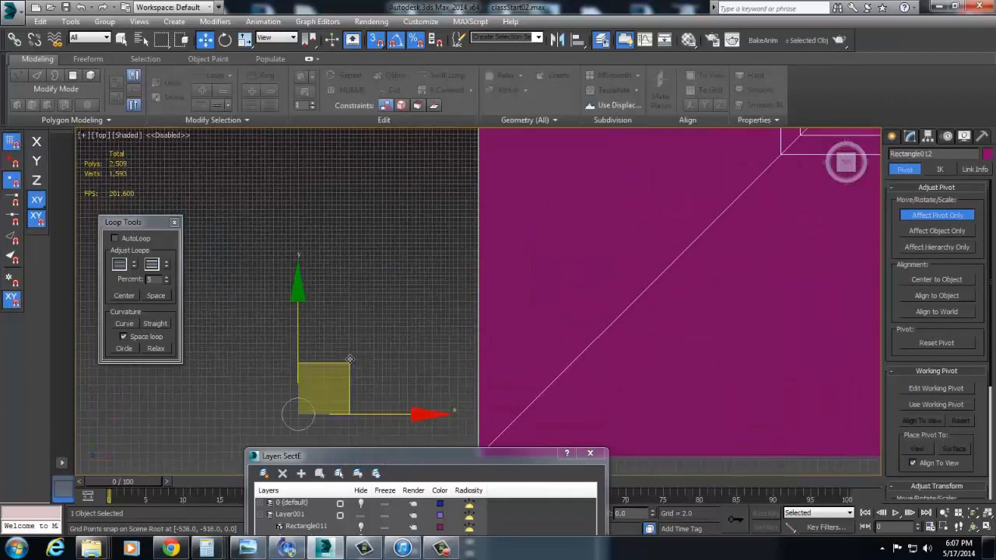
left_click_drag(348, 366, 391, 233)
middle_click_drag(391, 233, 392, 272)
scroll(394, 276, "up", 3)
middle_click_drag(416, 175, 401, 305)
left_click_drag(420, 372, 472, 224)
middle_click_drag(474, 224, 447, 353)
scroll(447, 353, "up", 3)
left_click_drag(484, 228, 515, 185)
middle_click_drag(515, 187, 400, 294)
scroll(465, 278, "up", 6)
left_click_drag(457, 274, 746, 237)
scroll(755, 302, "down", 3)
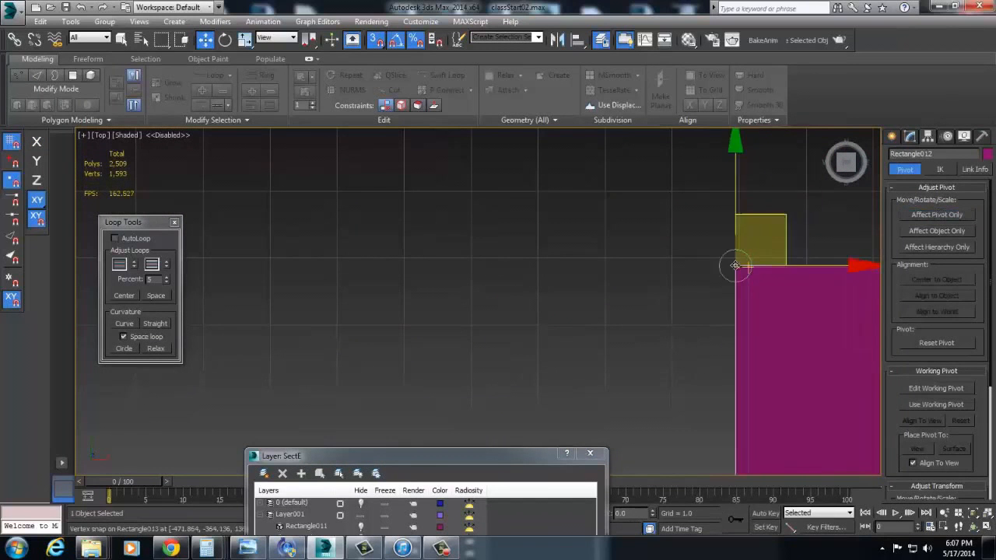
left_click(769, 302, "ctrl")
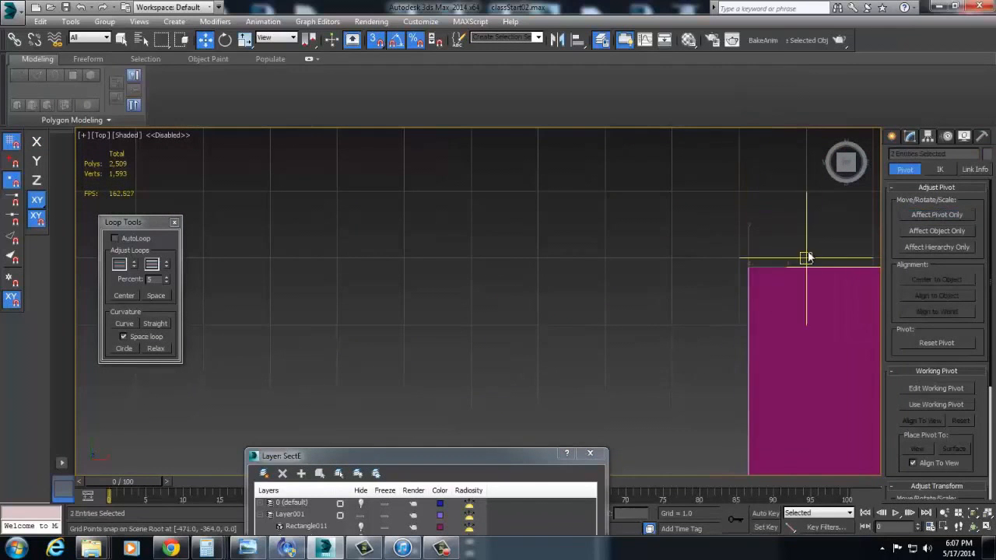
left_click(785, 310)
scroll(740, 326, "down", 10)
middle_click_drag(735, 348, 532, 194)
scroll(562, 202, "down", 2)
mouse_move(678, 299)
left_mouse_down()
mouse_move(784, 306)
mouse_move(630, 476)
mouse_move(672, 315)
left_mouse_up()
right_click(673, 314)
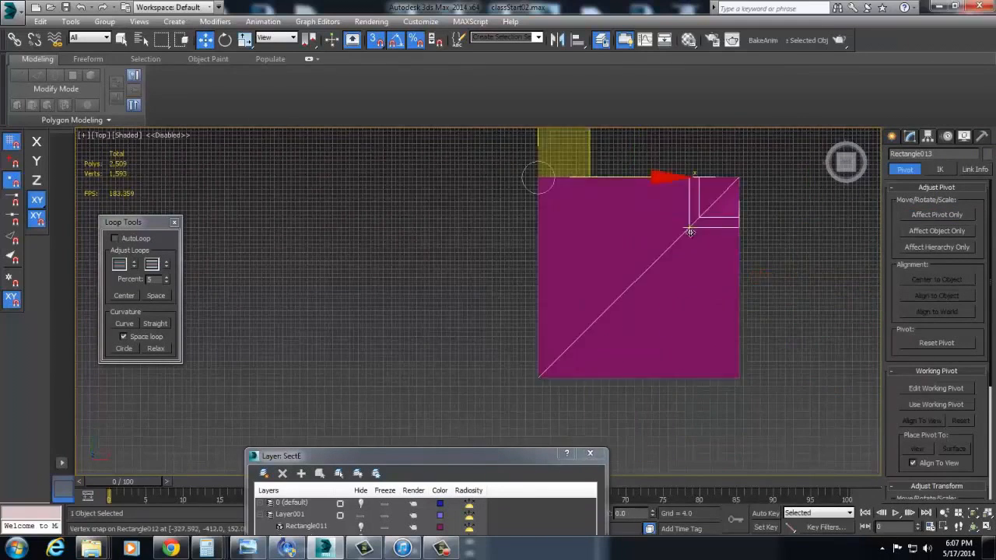
left_click(683, 232)
Step: Snap the corner piece's pivot exactly onto the piece's own upper-left vertex
middle_click_drag(685, 228, 631, 305)
middle_click_drag(569, 303, 615, 262)
scroll(615, 262, "up", 8)
middle_click_drag(599, 148, 739, 291)
scroll(704, 273, "up", 5)
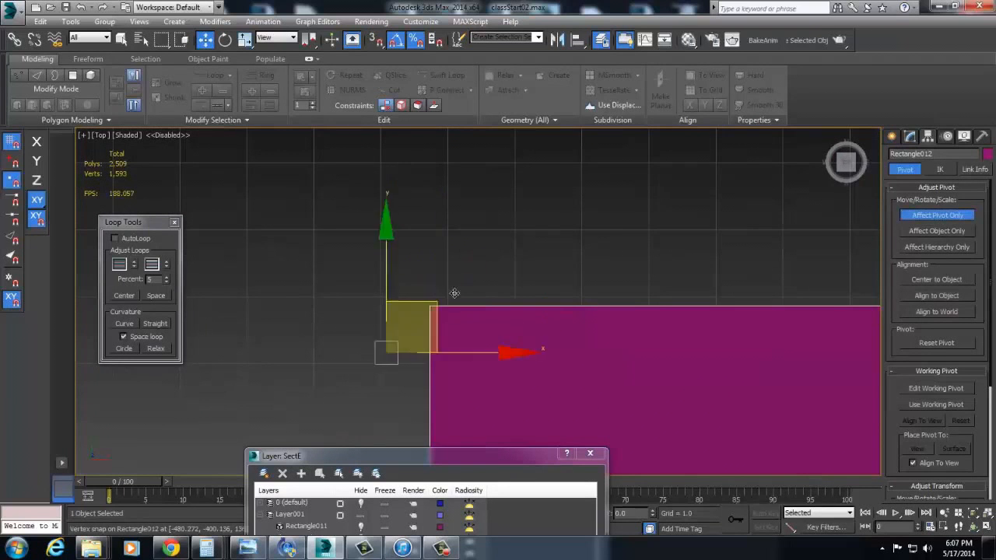
left_click_drag(440, 305, 434, 308)
Step: Select the reference rectangle and snap its pivot to its upper-left corner
scroll(489, 349, "down", 6)
middle_click_drag(489, 350, 506, 266)
left_click(537, 199)
scroll(487, 220, "down", 5)
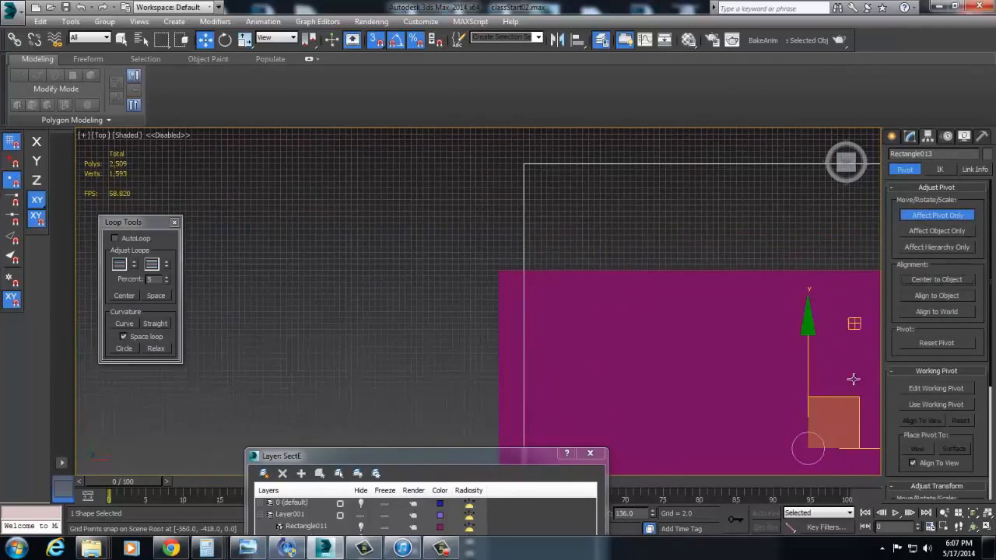
left_click_drag(717, 274, 566, 161)
middle_click_drag(566, 161, 566, 238)
scroll(577, 303, "up", 4)
scroll(634, 318, "up", 8)
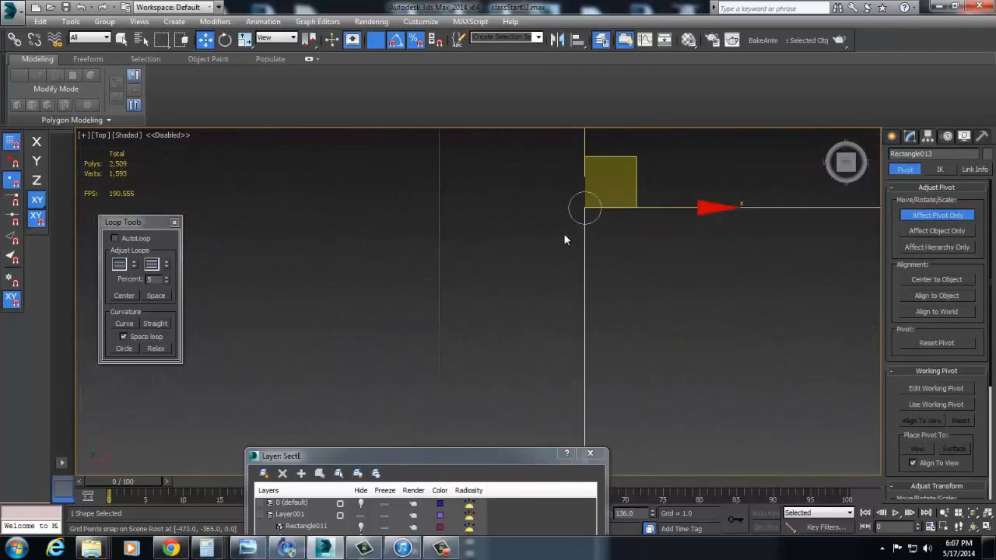
Step: Snap the reference rectangle by its upper-left corner to a grid point, separating it from the corner piece
scroll(607, 248, "down", 8)
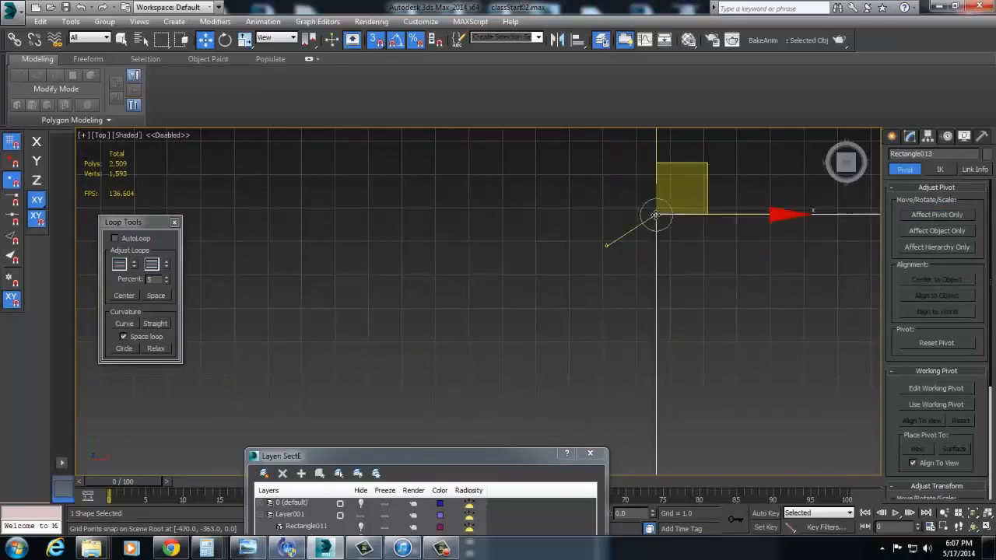
scroll(535, 377, "down", 4)
middle_click_drag(536, 377, 551, 158)
scroll(552, 157, "down", 4)
left_click(525, 302)
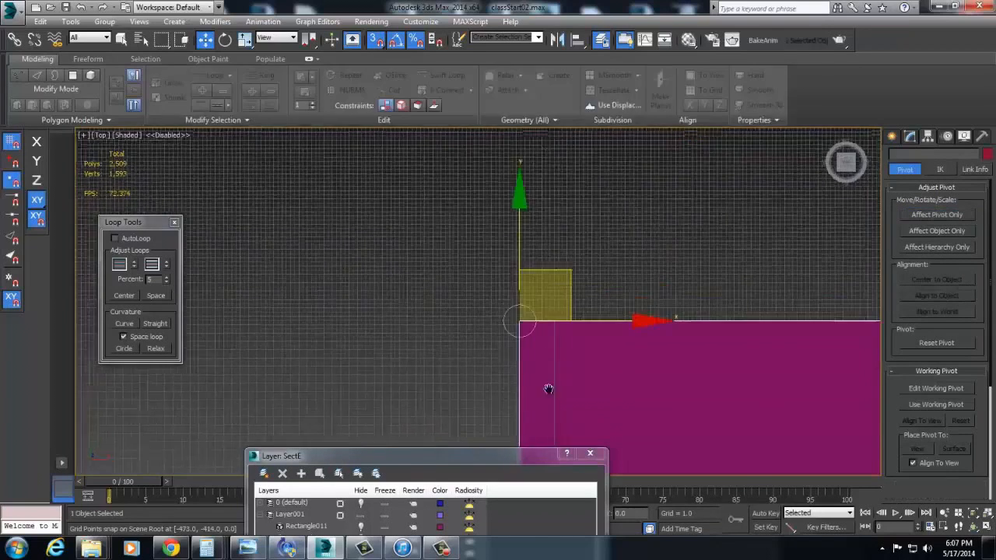
scroll(553, 405, "down", 5)
middle_click_drag(566, 352, 562, 340)
left_click_drag(549, 294, 606, 366)
left_click(617, 350)
scroll(573, 371, "up", 8)
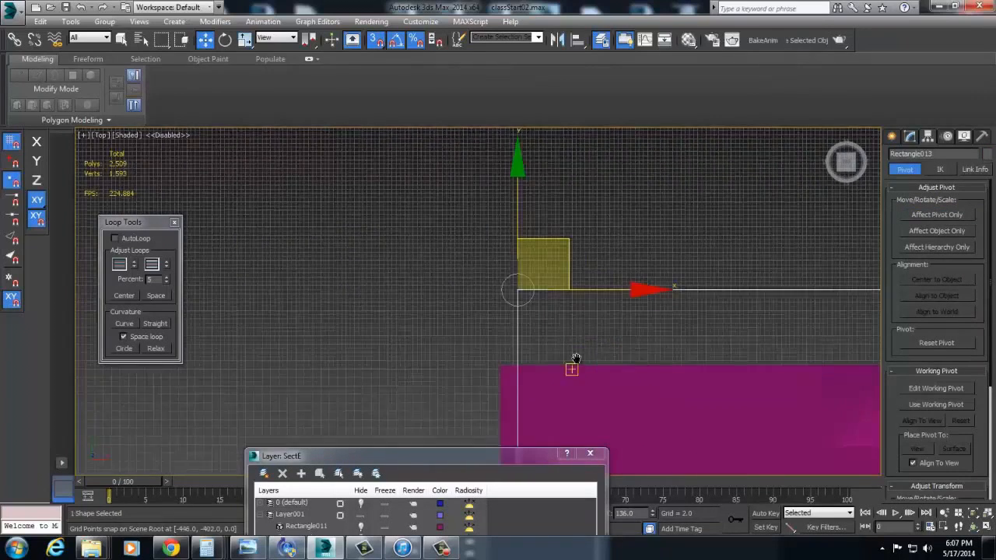
middle_click_drag(556, 386, 559, 338)
Step: Confirm the reference rectangle's object color and snap the corner piece's upper-left corner onto the rectangle's matching corner
left_click(987, 154)
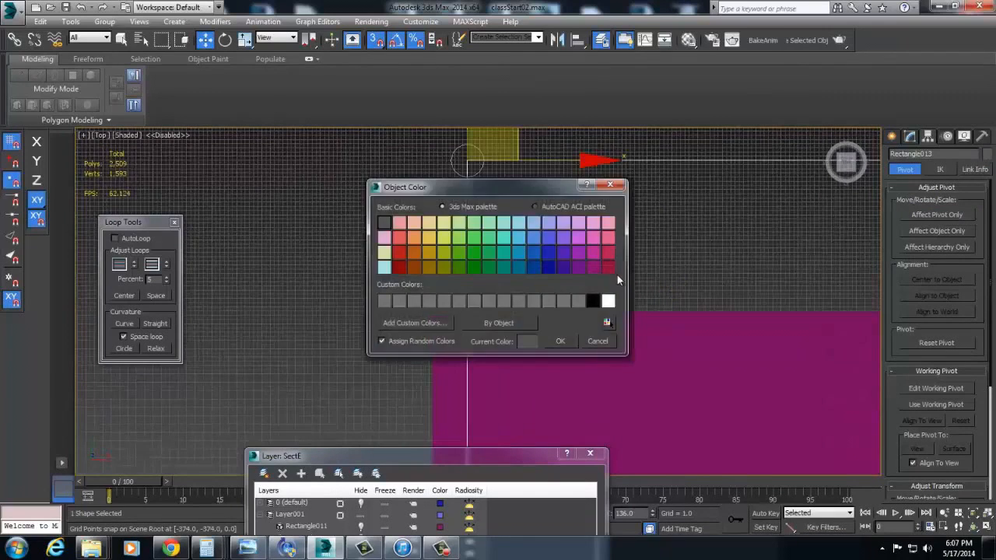
left_click(572, 342)
left_click_drag(447, 351, 452, 357)
left_click_drag(434, 311, 471, 162)
Step: Examine the corner piece's remaining edges against the reference rectangle from above and at an angle
scroll(492, 305, "down", 9)
middle_click_drag(661, 405, 607, 347)
scroll(591, 311, "up", 5)
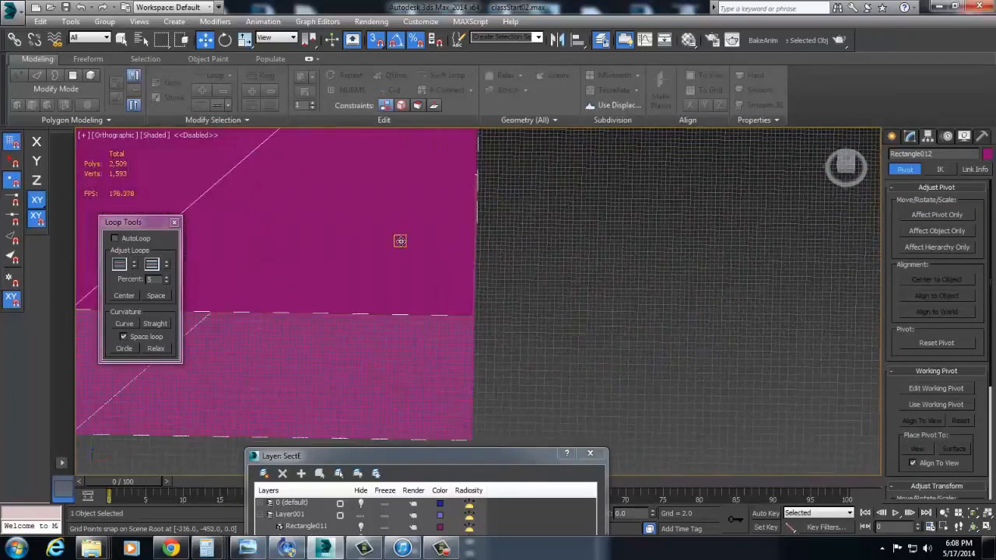
scroll(685, 343, "down", 3)
scroll(552, 385, "down", 2)
left_click(486, 352)
scroll(501, 362, "up", 3)
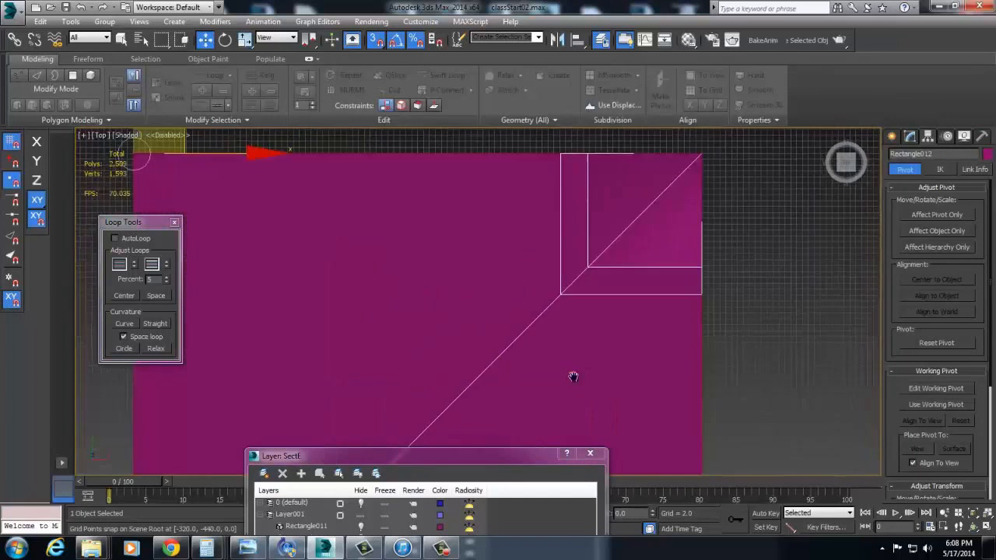
scroll(582, 376, "down", 1)
Step: Edit the corner piece's vertices and snap its right-edge vertices along X to the reference rectangle
left_click(909, 137)
key("1")
scroll(615, 363, "down", 2)
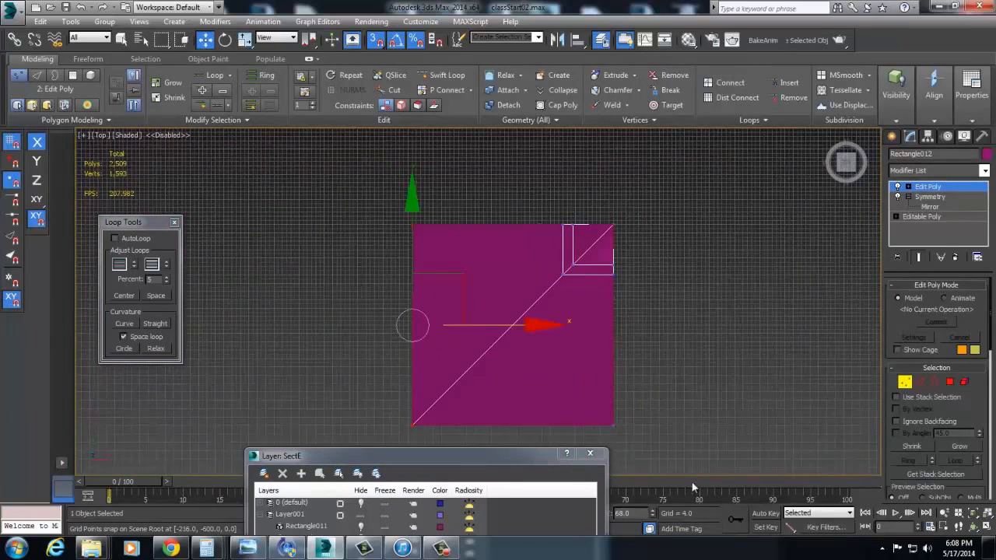
scroll(626, 200, "up", 6)
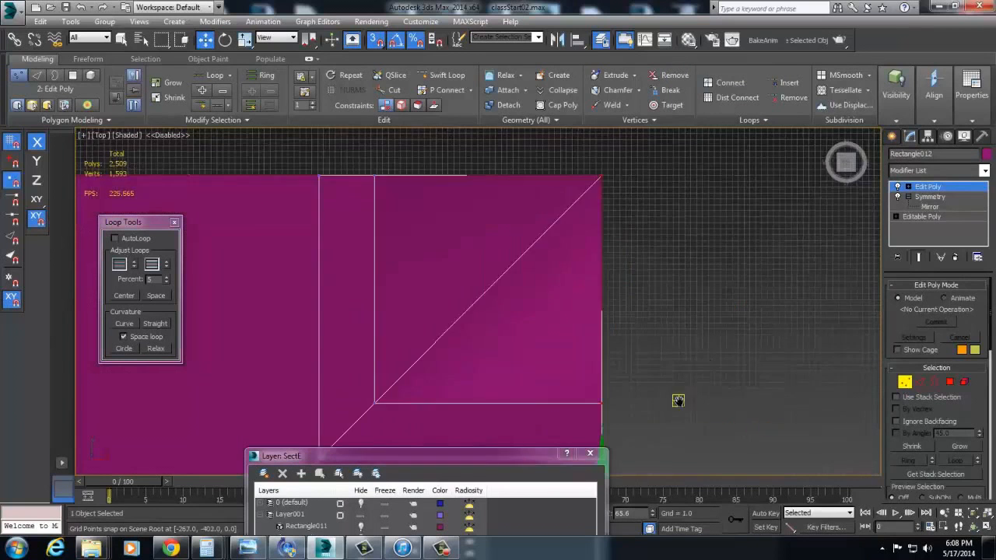
middle_click_drag(608, 236, 658, 352)
left_click_drag(640, 267, 604, 352)
right_click(605, 352)
Step: Select the corner piece's lower-edge vertices and align them along Y with the reference rectangle
scroll(618, 357, "down", 6)
middle_click_drag(558, 380, 590, 338)
scroll(539, 401, "down", 4)
left_click_drag(375, 417, 669, 447)
middle_click_drag(673, 437, 727, 326)
scroll(727, 327, "up", 2)
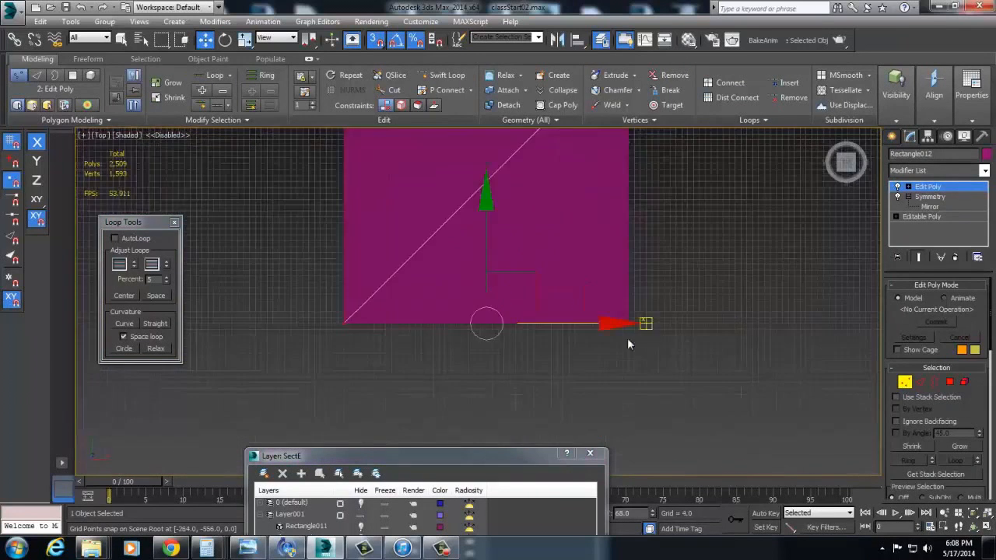
scroll(668, 354, "up", 6)
middle_click_drag(499, 338, 530, 318)
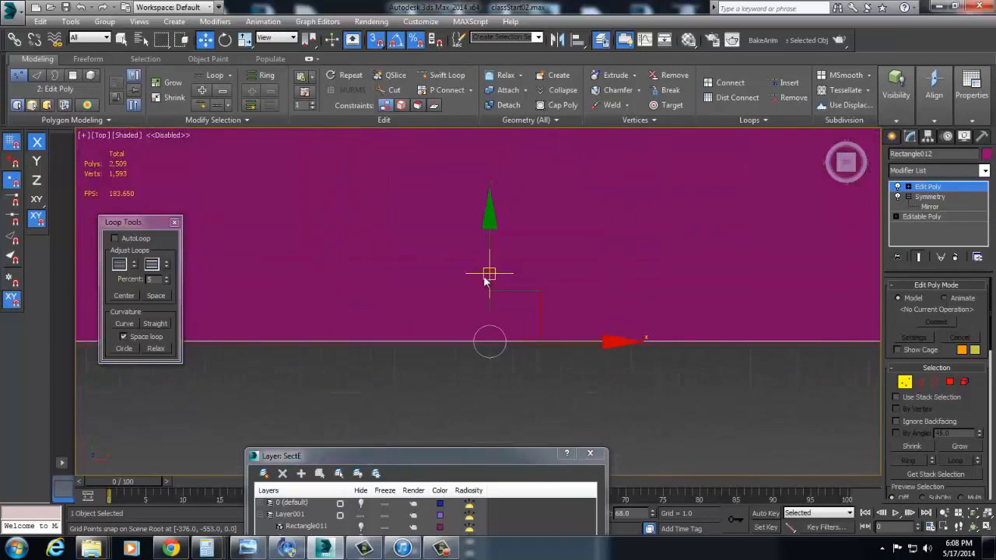
Step: Snap the corner piece's left-edge vertices along X to the reference rectangle
middle_click_drag(191, 268, 666, 460)
scroll(514, 287, "down", 4)
scroll(533, 339, "up", 4)
scroll(589, 311, "up", 2)
middle_click_drag(619, 253, 604, 434)
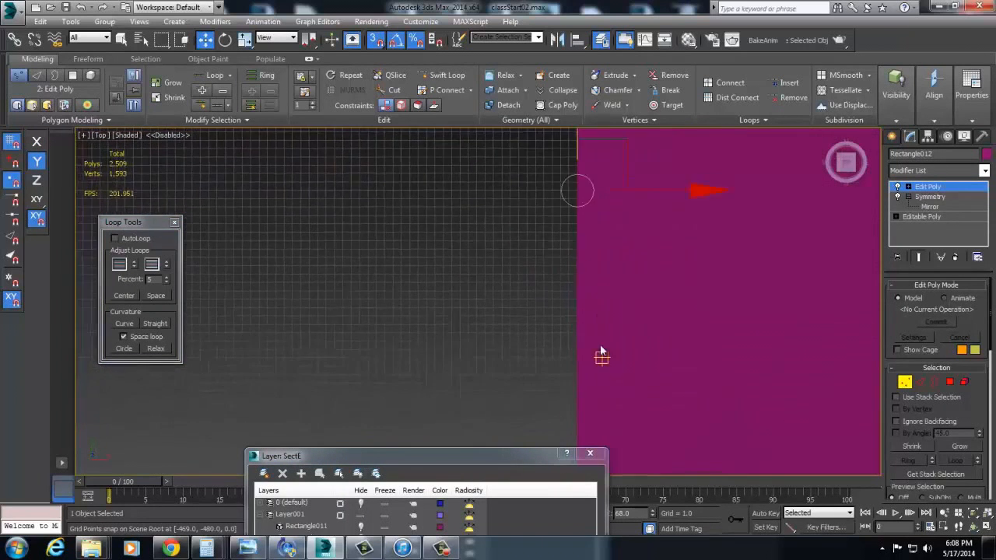
middle_click_drag(619, 225, 643, 374)
scroll(642, 375, "up", 4)
left_click_drag(559, 272, 491, 270)
middle_click_drag(494, 271, 588, 283)
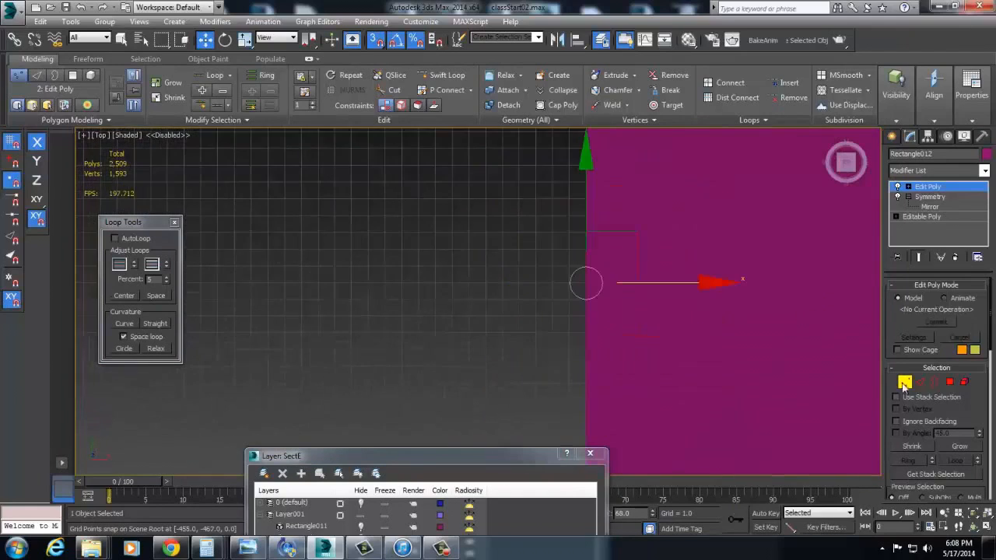
Step: Leave vertex editing and end the isolation of the corner piece
left_click(905, 382)
scroll(640, 335, "down", 8)
middle_click_drag(651, 332, 702, 265, "alt")
right_click(703, 266)
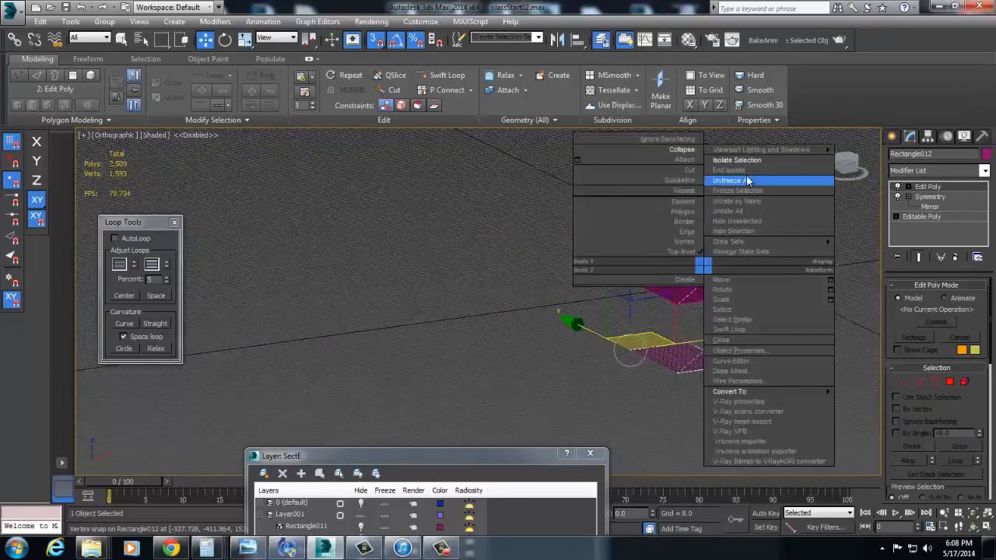
left_click(747, 172)
Step: Delete the wall pieces along the upper and left sides of the closed layout
key("t")
scroll(662, 330, "down", 3)
middle_click_drag(663, 330, 705, 396)
scroll(503, 234, "up", 2)
middle_click_drag(503, 280, 550, 192, "alt")
scroll(756, 403, "up", 2)
scroll(646, 329, "down", 6)
middle_click_drag(645, 329, 613, 389, "alt")
left_click(604, 331)
middle_click_drag(729, 308, 611, 373, "alt")
left_click(658, 395, "ctrl")
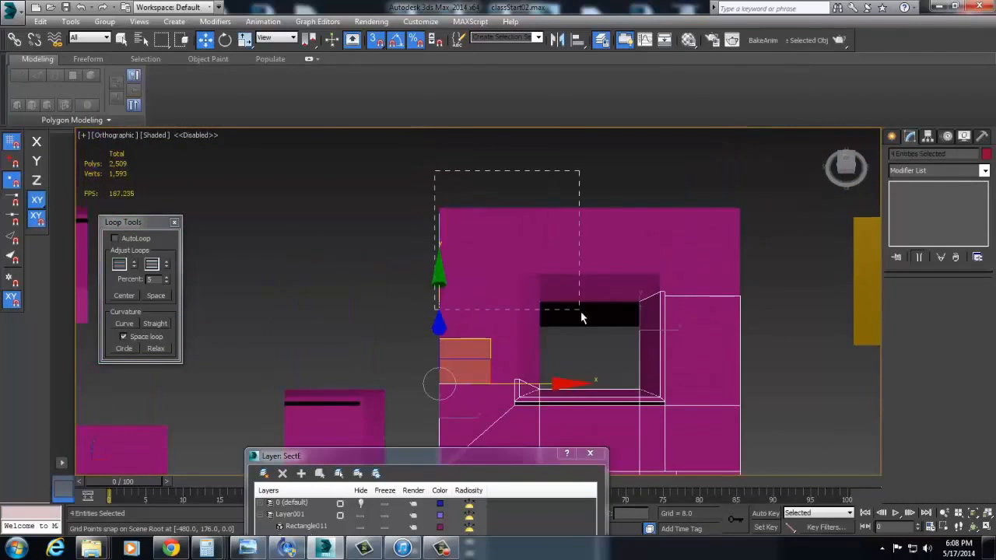
left_click_drag(586, 333, 589, 336)
key("Delete")
middle_click_drag(648, 387, 640, 309)
scroll(641, 309, "down", 4)
left_click(498, 315)
left_click(358, 222)
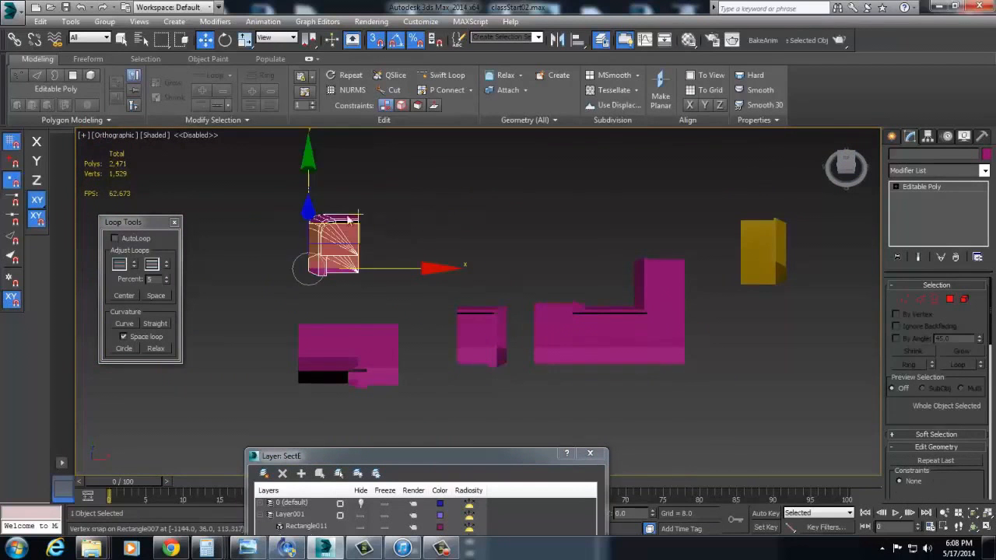
left_click_drag(355, 229, 574, 257)
right_click(574, 257)
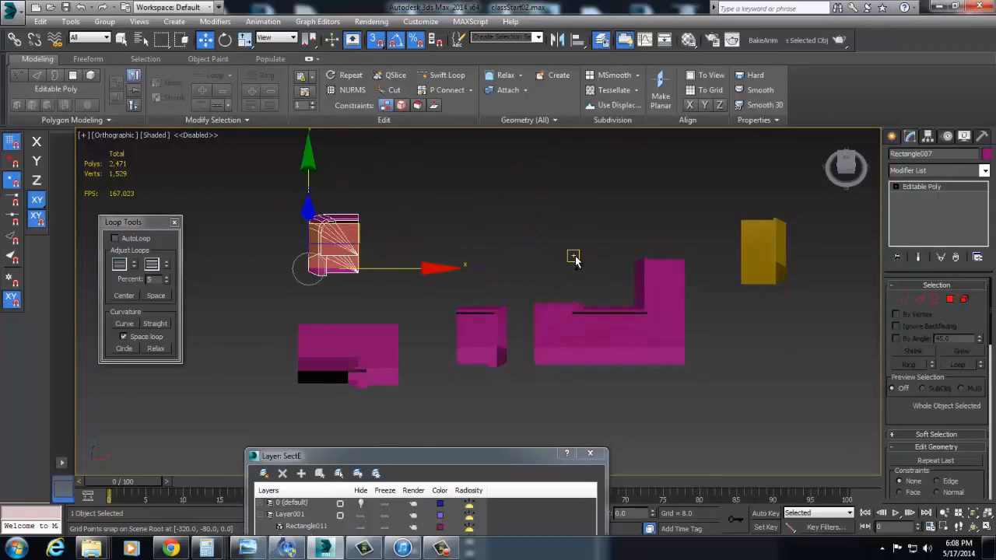
Step: Delete the spare wall piece standing apart to the left of the layout, below the curved corner piece
left_click(744, 254)
middle_click_drag(749, 251, 743, 214, "alt")
left_click(625, 306)
scroll(625, 306, "up", 2)
middle_click_drag(626, 307, 715, 361)
left_click_drag(350, 348, 593, 296)
middle_click_drag(596, 298, 669, 339, "alt")
left_click(672, 337)
left_click(788, 258)
left_click(540, 298)
key("Delete")
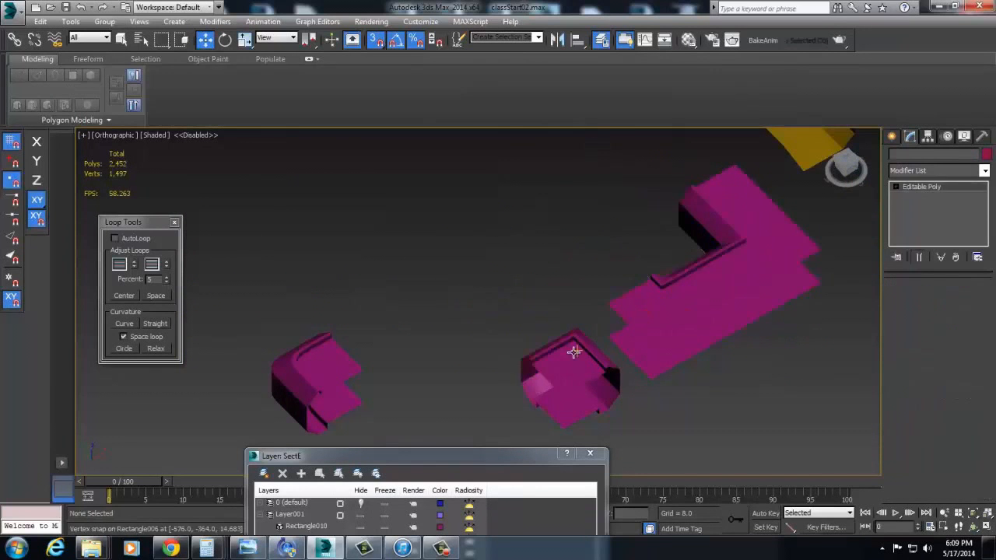
Step: Check the remaining modular pieces by selecting them one after another from an angled view
left_click(575, 352)
middle_click_drag(580, 352, 621, 340, "alt")
left_click(654, 306)
left_click(703, 198)
left_click(657, 294)
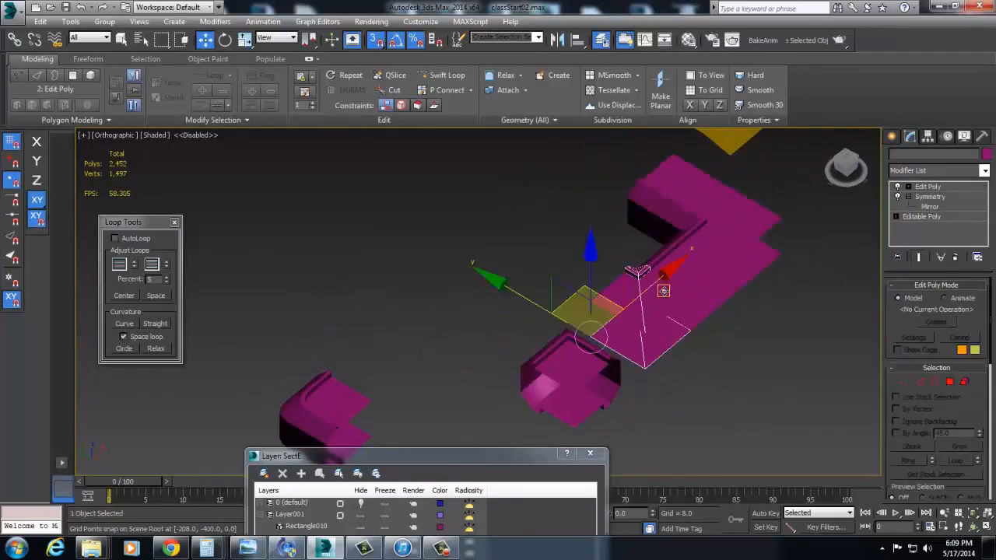
scroll(659, 300, "down", 3)
left_click(601, 395)
left_click(539, 407)
Step: Clone a wall piece from the layout's lower row into the empty area above it
key("t")
scroll(501, 336, "up", 2)
middle_click_drag(502, 336, 593, 372)
scroll(632, 315, "up", 2)
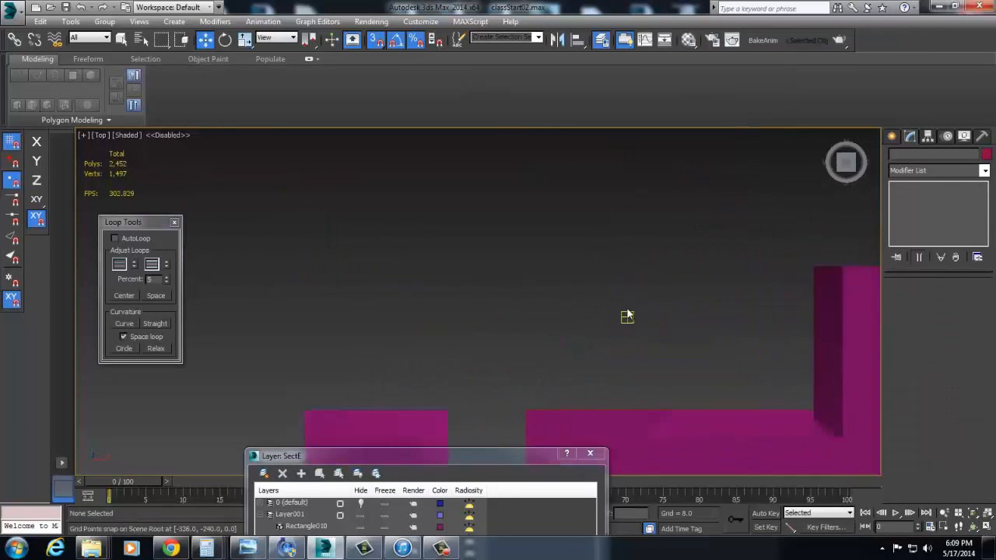
scroll(616, 282, "down", 1)
middle_click_drag(513, 335, 531, 278, "alt")
left_click(716, 289)
middle_click_drag(716, 289, 562, 319)
key("t")
scroll(658, 318, "down", 5)
mouse_move(513, 326)
left_mouse_down()
mouse_move(465, 267)
mouse_move(540, 360)
mouse_move(473, 257)
left_mouse_up()
scroll(465, 267, "up", 3)
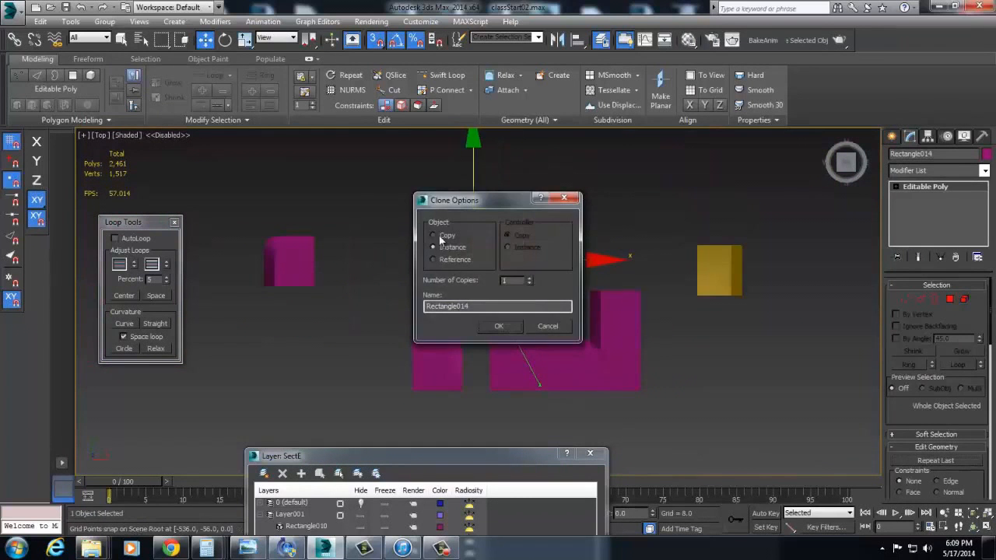
left_click(498, 325)
scroll(483, 320, "up", 6)
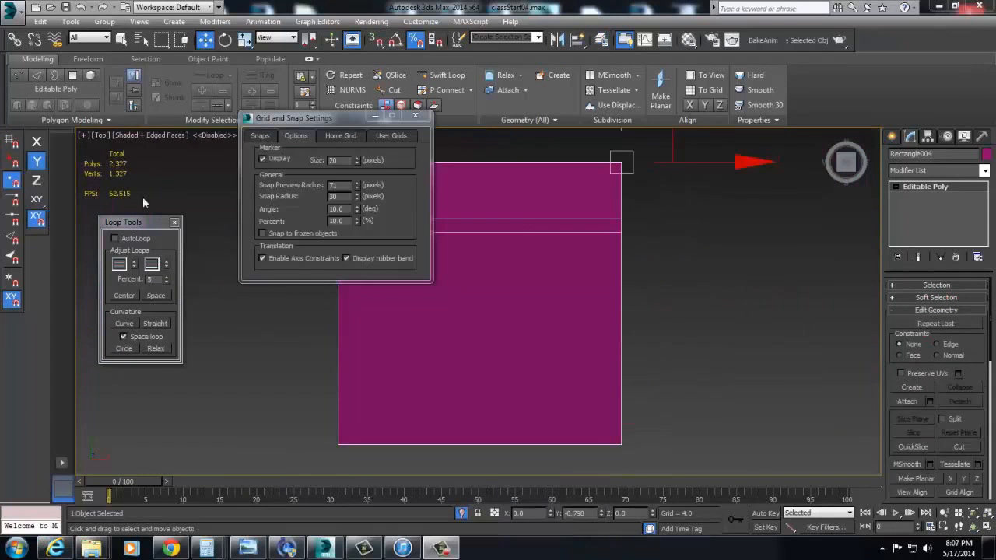
Step: Draw a cylinder centred on the wall piece's outer back corner in the top view
scroll(534, 353, "down", 3)
middle_click_drag(535, 353, 567, 309, "alt")
key("t")
key("z")
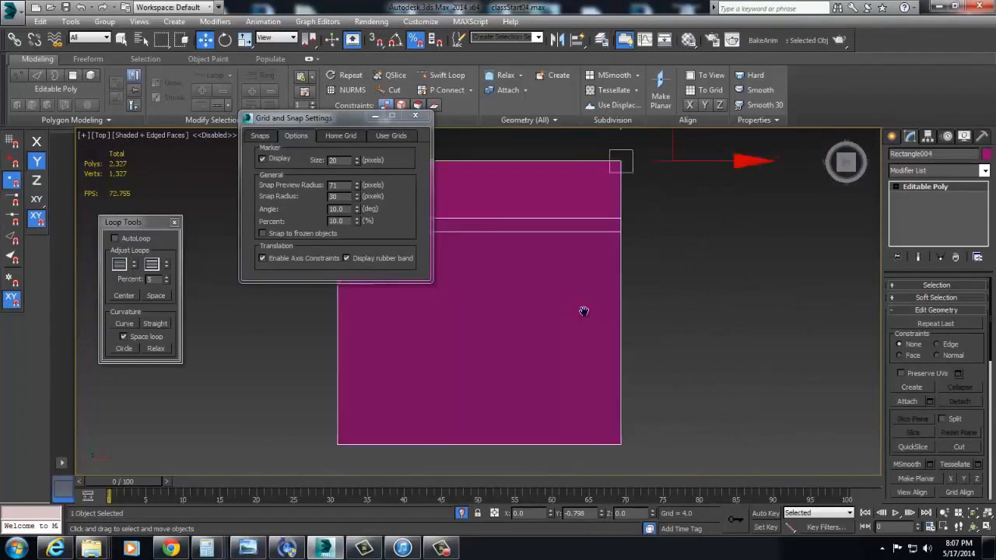
scroll(615, 305, "down", 3)
right_click(636, 269)
left_click(896, 138)
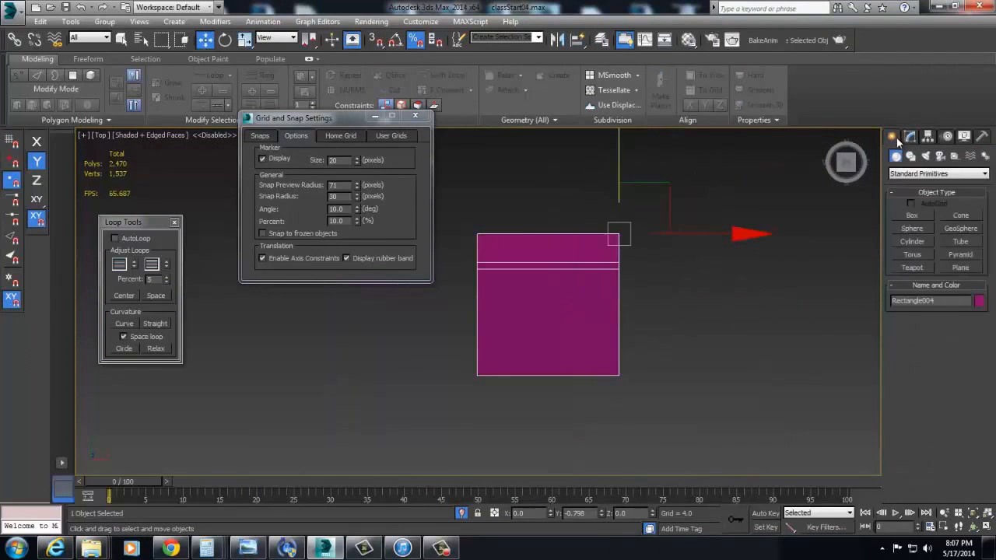
left_click(909, 242)
left_click_drag(620, 234, 618, 265)
Step: Move the cylinder vertically to align it with the wall piece's base at Z -24
middle_click_drag(620, 249, 600, 309, "alt")
key("w")
left_click_drag(618, 289, 614, 407)
key("t")
key("z")
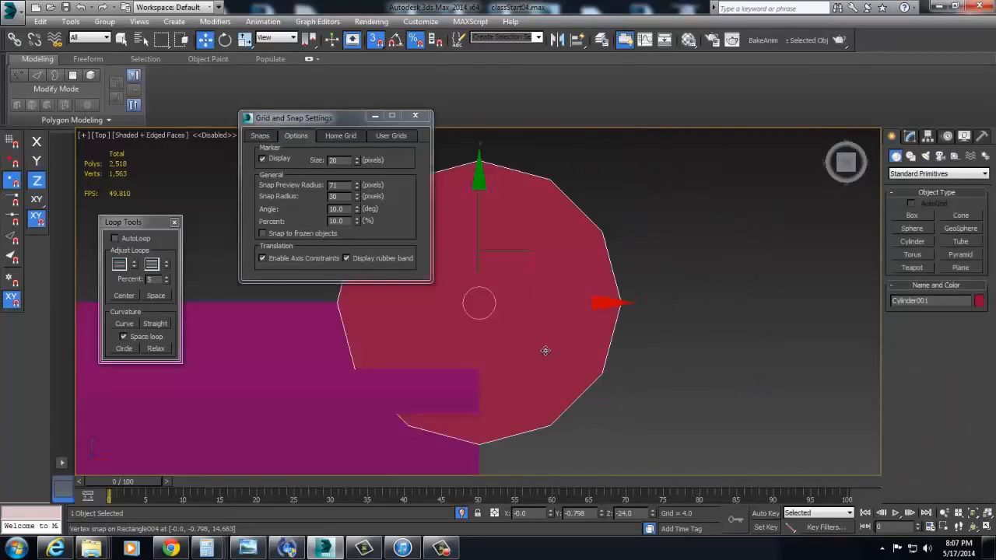
Step: Clone the wall piece as instances rotated by -90 degrees around its corner pivot
left_click(367, 400)
scroll(365, 399, "down", 4)
key("e")
mouse_move(497, 300)
left_mouse_down()
mouse_move(567, 344)
mouse_move(582, 342)
left_mouse_up()
left_click(558, 329)
left_click(415, 116)
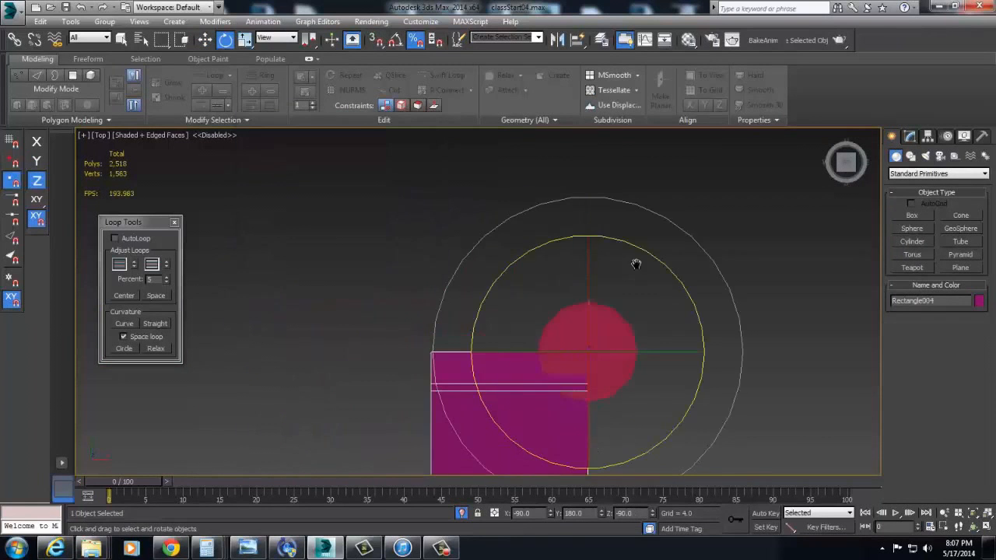
mouse_move(544, 205)
left_mouse_down("shift")
mouse_move(591, 223)
mouse_move(581, 211)
left_mouse_up("shift")
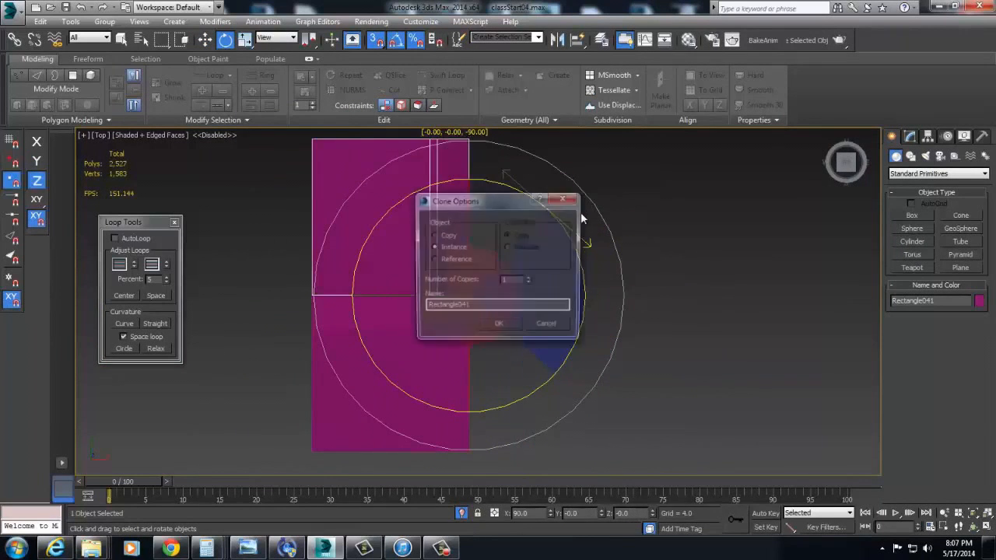
left_click(509, 326)
Step: Delete the rotated wall copies, keeping only the original wall piece and the cylinder
mouse_move(509, 333)
middle_mouse_down("alt")
mouse_move(518, 265)
mouse_move(423, 389)
mouse_move(607, 444)
middle_mouse_up("alt")
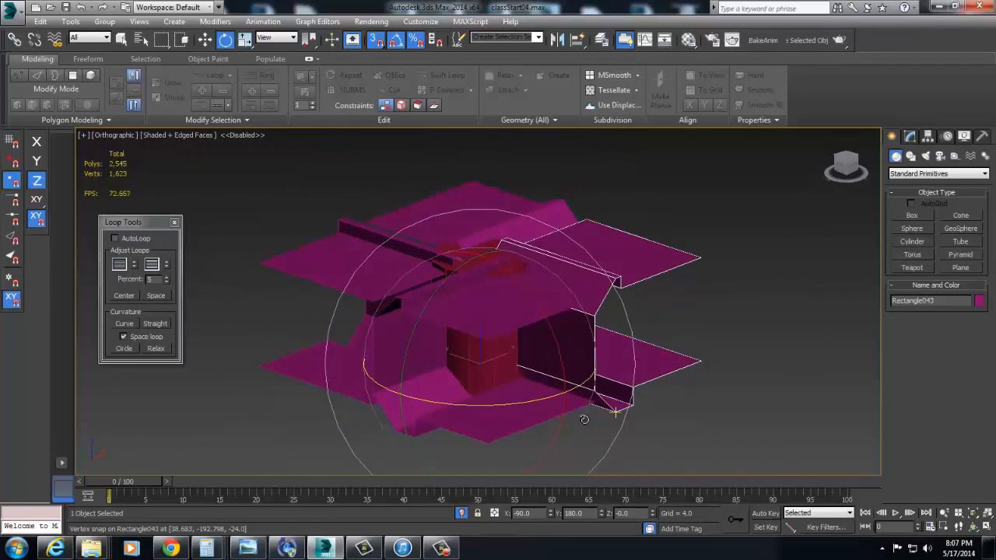
key("t")
middle_click_drag(677, 277, 644, 392)
key("Delete")
left_click(634, 241)
middle_click_drag(634, 242, 462, 352, "alt")
key("t")
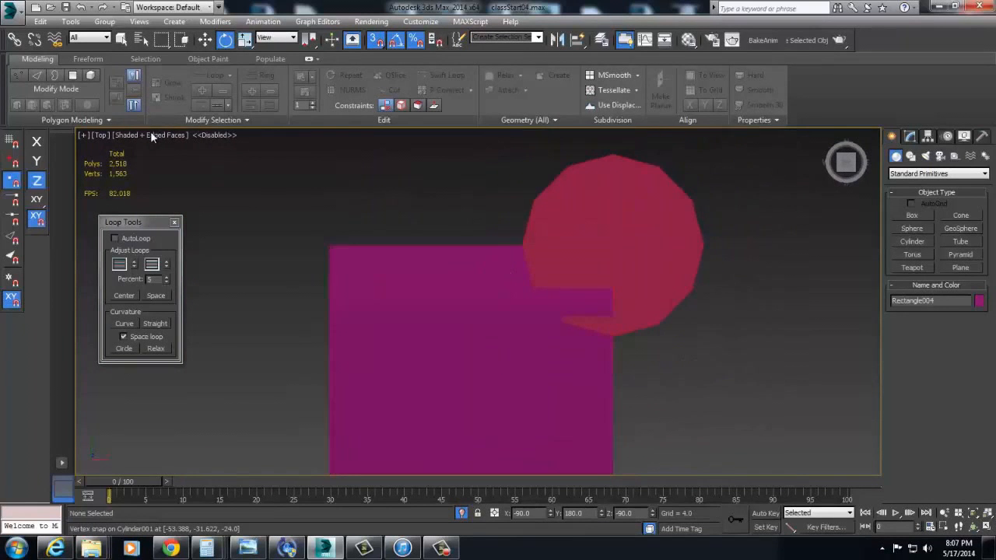
Step: Show the top view in wireframe and convert the cylinder to an editable poly
left_click(152, 135)
left_click(190, 236)
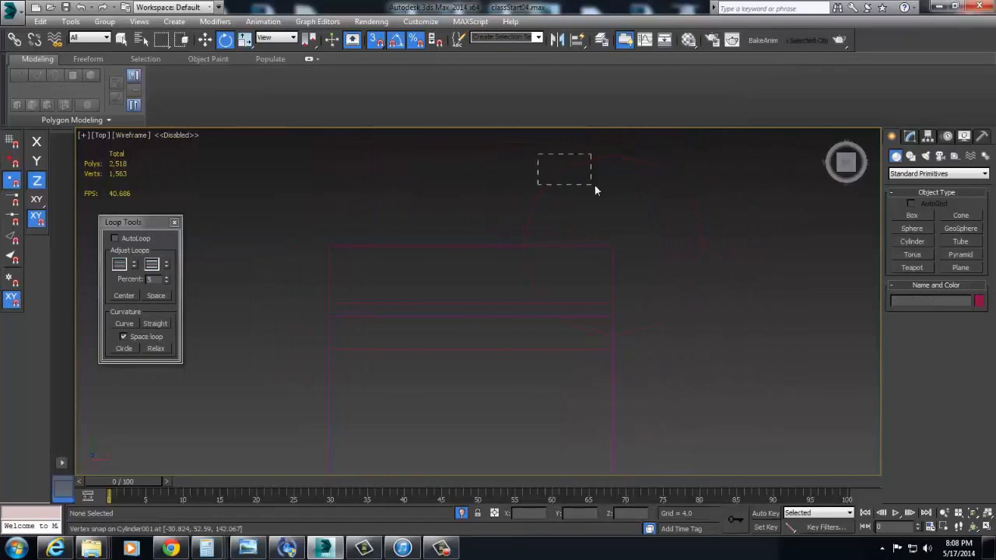
left_click(704, 247)
right_click(707, 263)
mouse_move(811, 389)
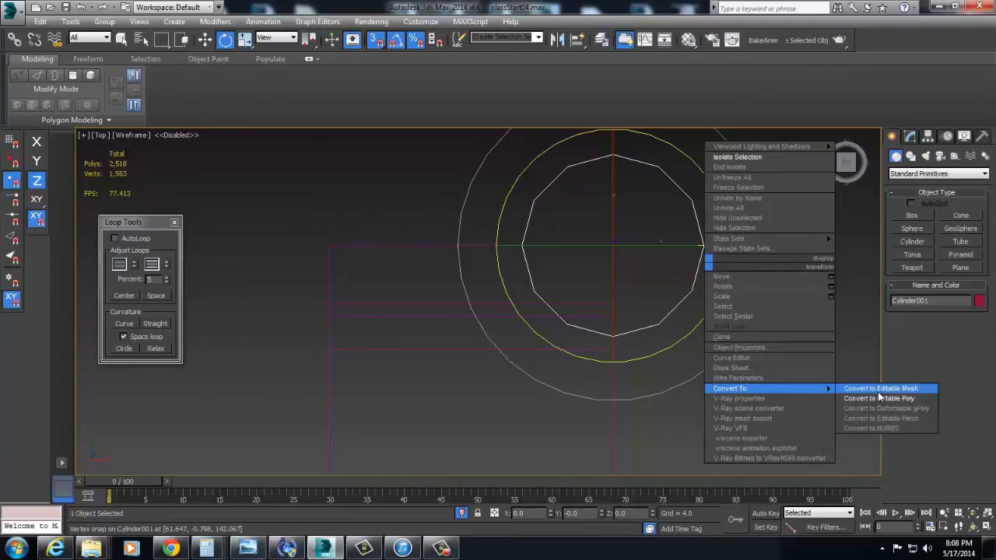
left_click(871, 388)
Step: Cut edges across the cylinder's cap to mark off a quarter section
middle_click_drag(647, 244, 692, 247, "alt")
right_click(612, 212)
left_click(581, 252)
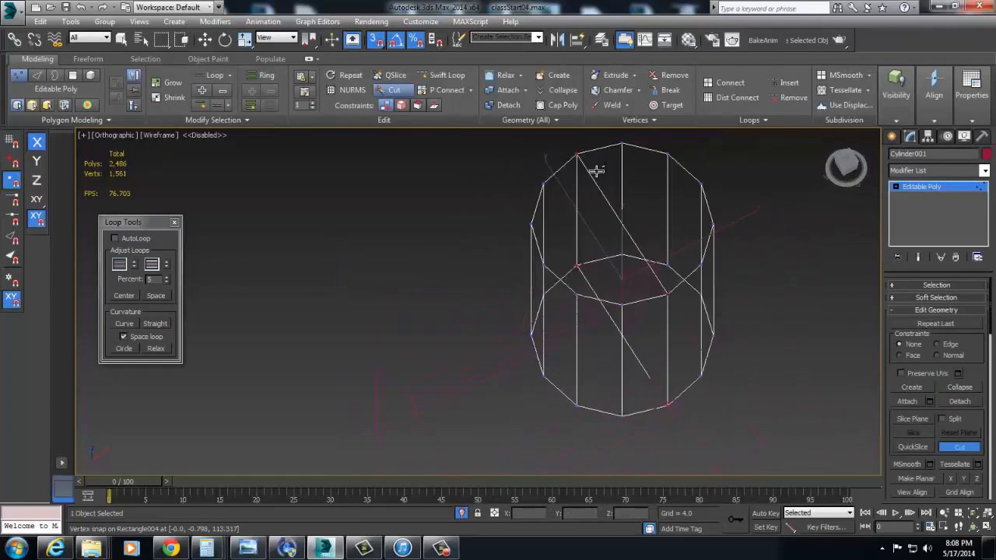
left_click(660, 138)
middle_click_drag(660, 137, 674, 378, "alt")
left_click(555, 368)
key("t")
scroll(667, 388, "down", 2)
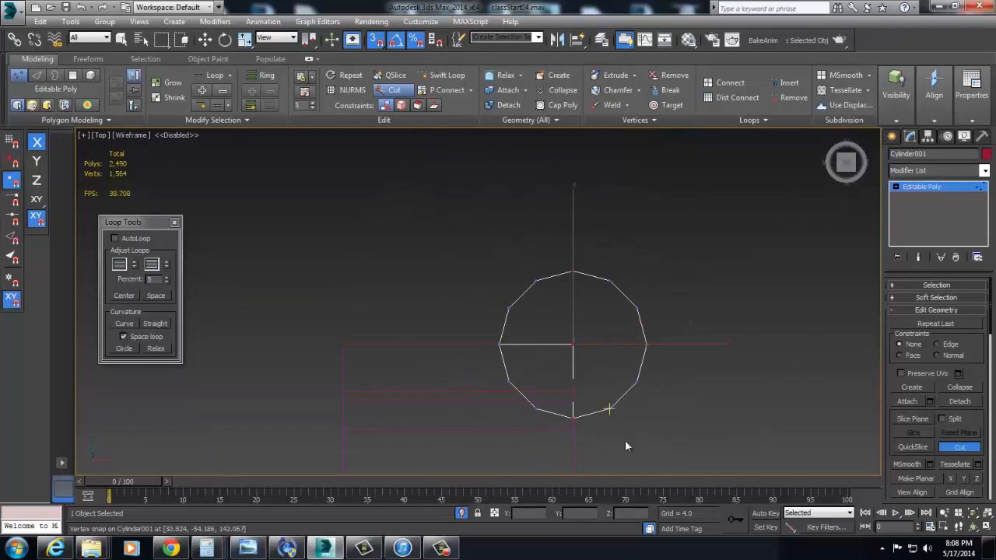
Step: Delete the cylinder's top and bottom cap faces
key("e")
key("f")
key("4")
key("ctrl+a")
left_click_drag(689, 338, 363, 327, "alt")
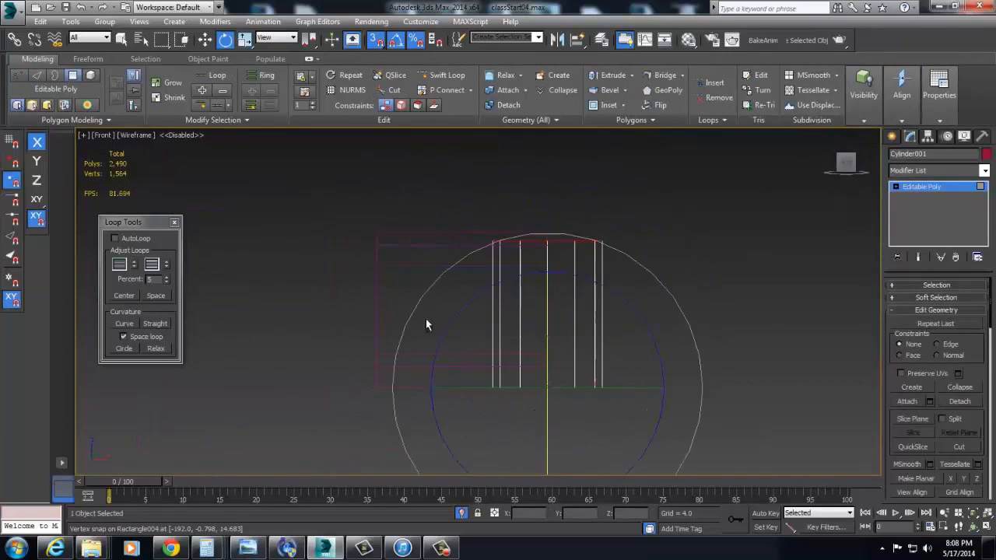
middle_click_drag(482, 237, 533, 291, "alt")
key("Delete")
Step: Delete the cylinder's remaining side faces outside the quarter section beside the wall piece
middle_click_drag(624, 294, 662, 280)
scroll(545, 373, "up", 2)
key("ctrl+z")
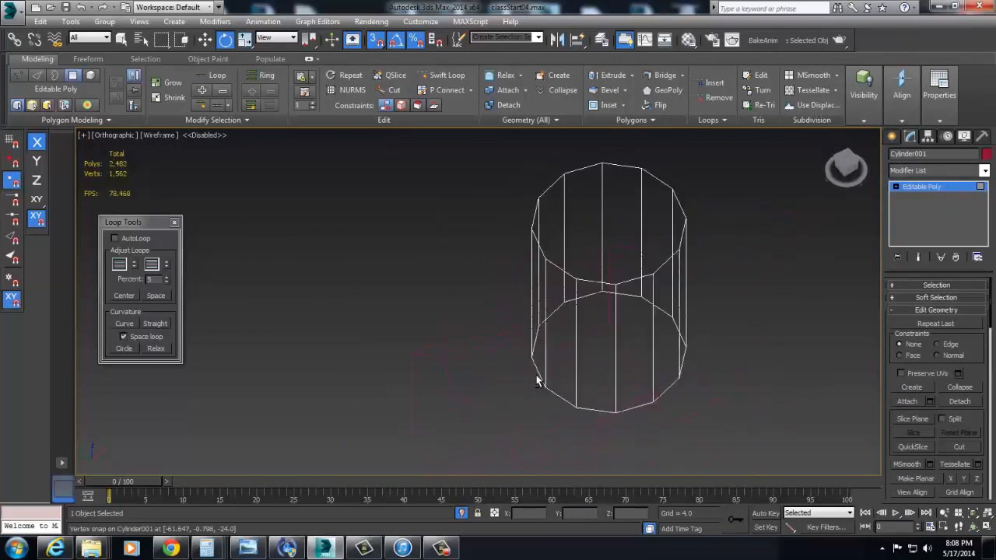
key("t")
scroll(585, 352, "up", 2)
left_click_drag(563, 220, 558, 217)
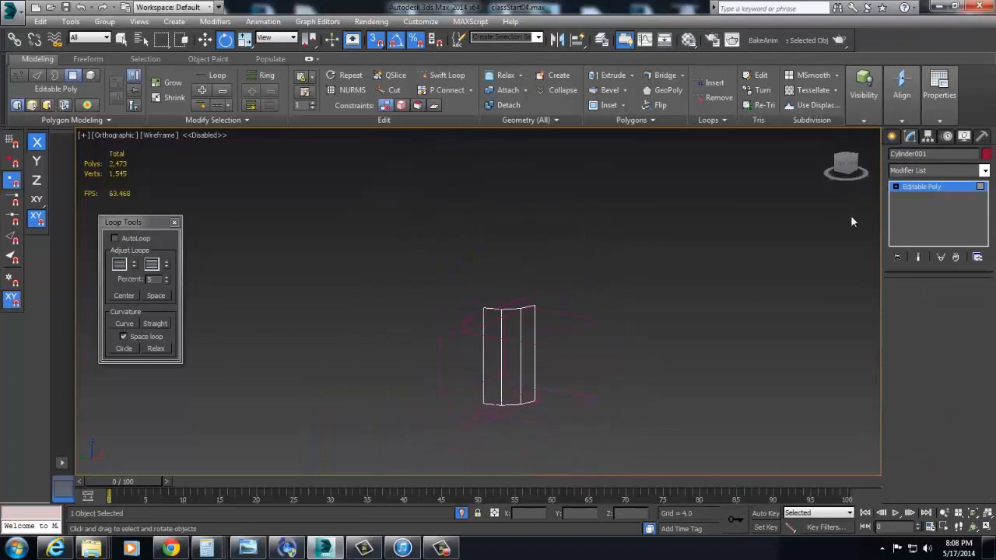
left_click(670, 361)
left_click(686, 343)
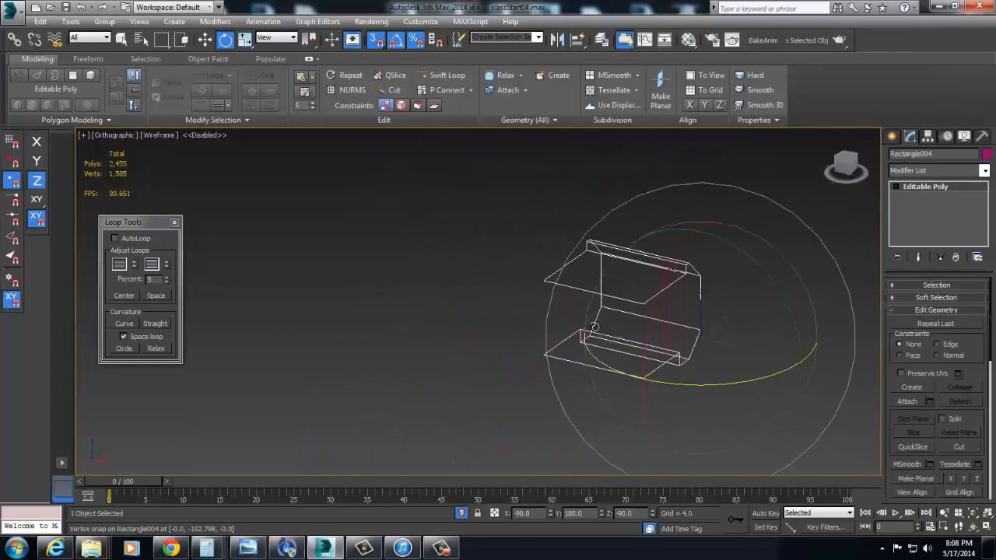
Step: Show the model shaded with edged faces and check the curved section against the wall piece
left_click(164, 137)
left_click(203, 162)
key("z")
mouse_move(538, 337)
middle_mouse_down("alt")
mouse_move(603, 345)
mouse_move(477, 338)
mouse_move(603, 340)
middle_mouse_up("alt")
middle_click_drag(671, 356, 435, 377, "alt")
left_click(807, 261)
Step: Delete the curved section, leaving only the wall piece
left_click(691, 307)
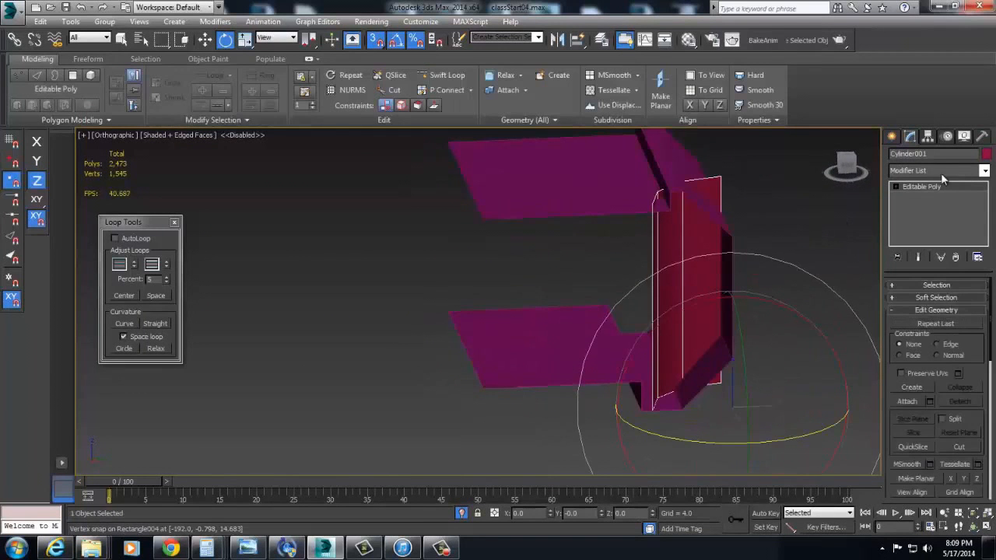
key("t")
middle_click_drag(683, 350, 690, 337)
scroll(700, 342, "down", 3)
left_click(679, 195)
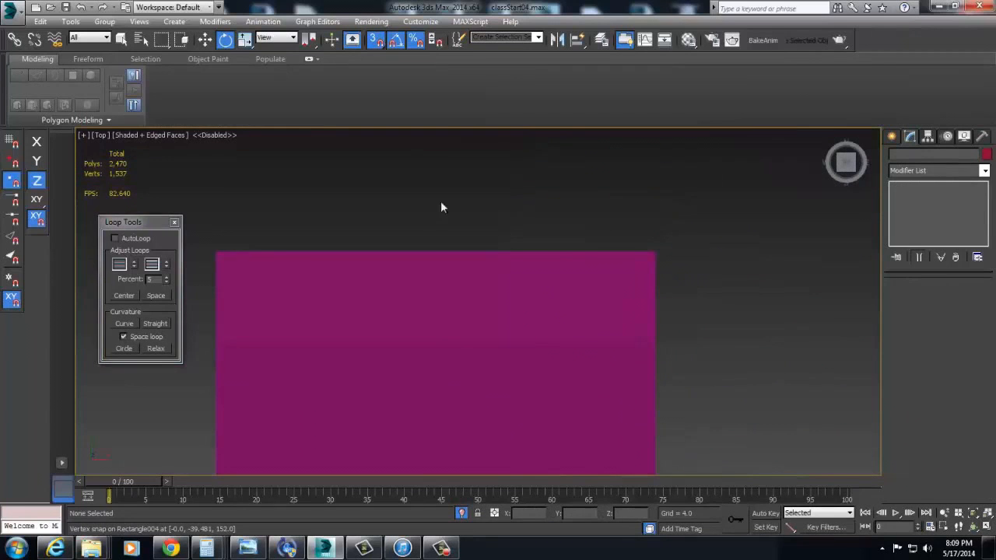
Step: Draw a 12-sided cylinder about 133 in radius and 116 high, centred on the wall piece's outer back corner, using a wireframe top view
left_click(97, 137)
left_click(154, 135)
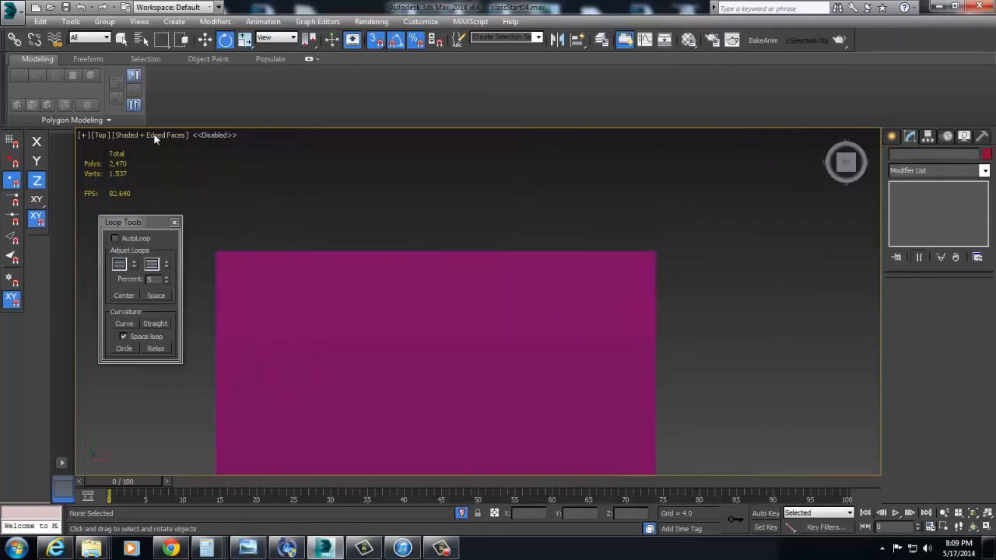
left_click(154, 137)
left_click(189, 236)
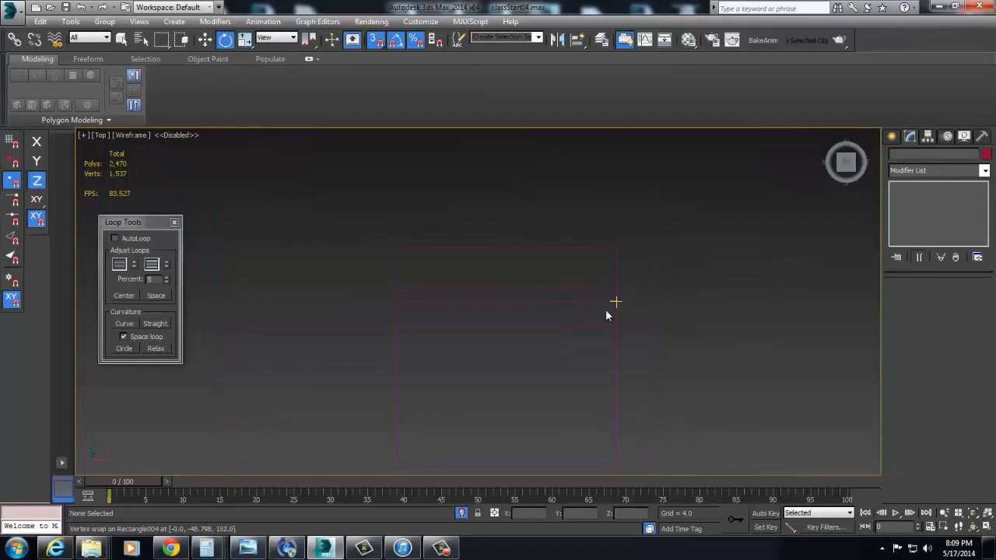
right_click(616, 218)
left_click(893, 136)
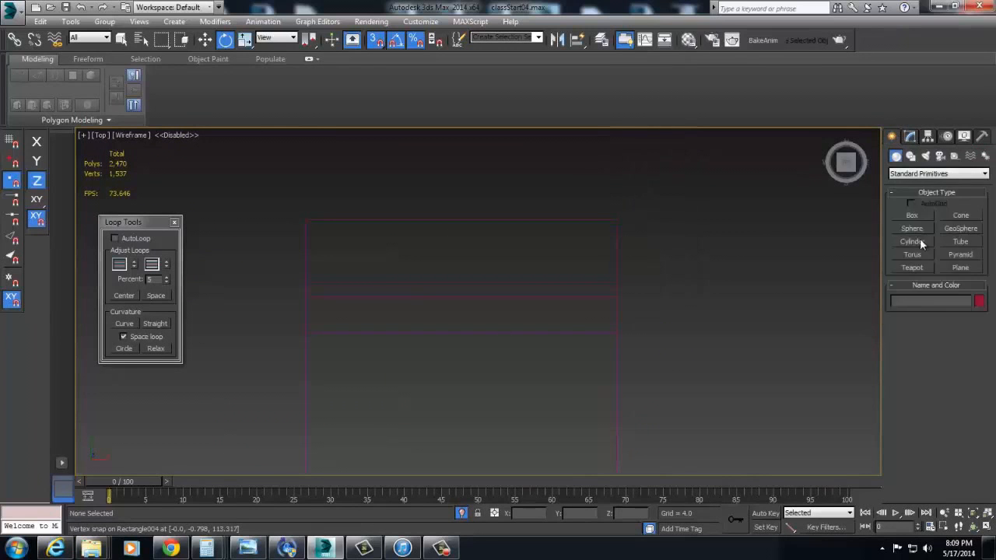
left_click(922, 242)
left_click_drag(615, 219, 617, 434)
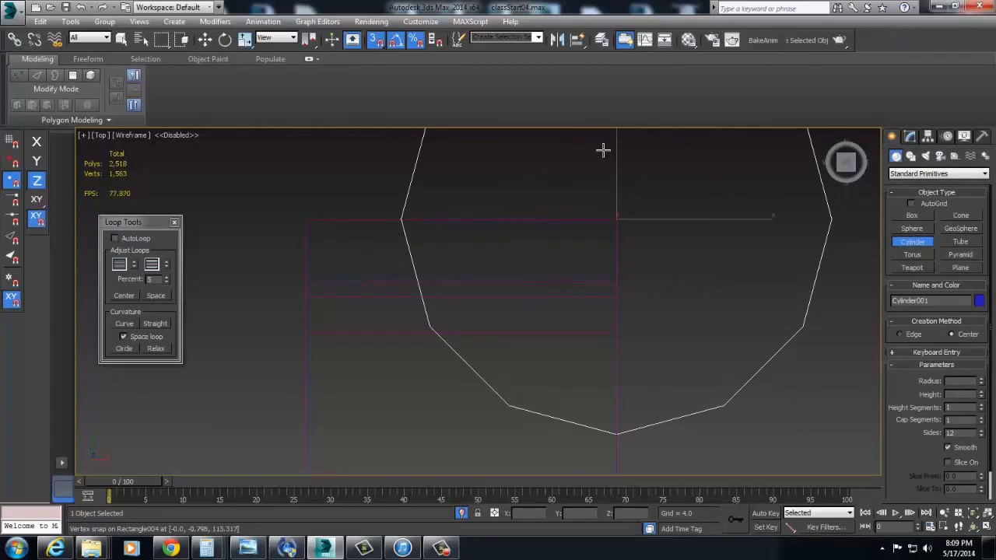
left_click_drag(638, 306, 599, 282, "alt")
scroll(597, 283, "down", 2)
mouse_move(599, 283)
middle_mouse_down("alt")
mouse_move(591, 272)
mouse_move(602, 272)
middle_mouse_up("alt")
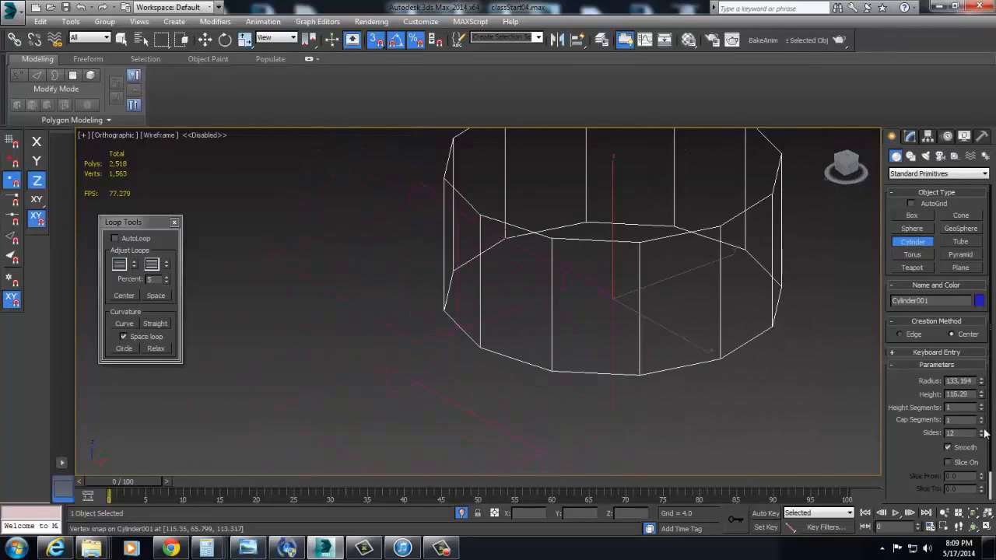
Step: Set the cylinder's radius to 70 and convert it to an editable poly
key("t")
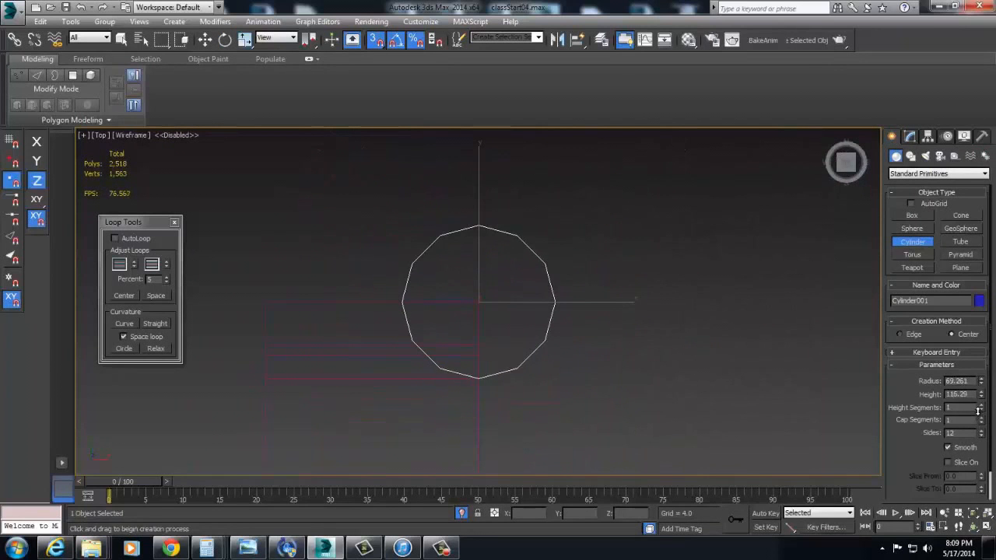
scroll(555, 400, "up", 8)
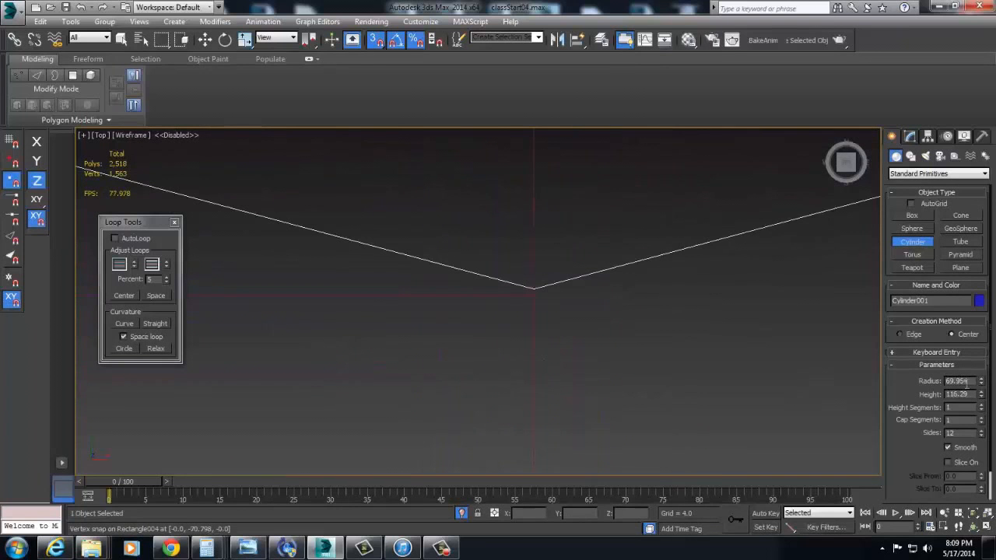
scroll(783, 351, "down", 6)
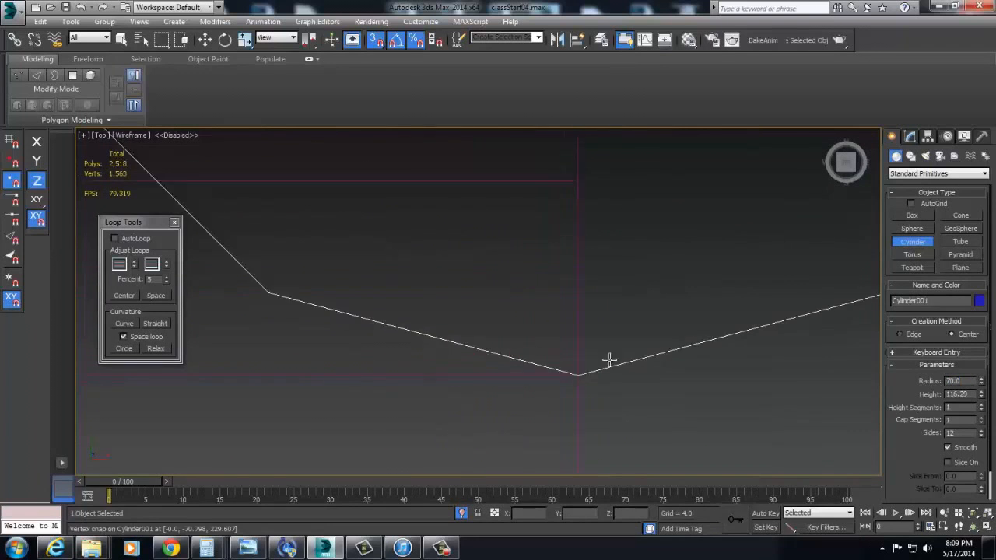
key("e")
right_click(672, 295)
mouse_move(747, 417)
left_click(860, 427)
Step: Delete the half of the cylinder that lies outside the wall piece, beyond the cut through its centre
key("4")
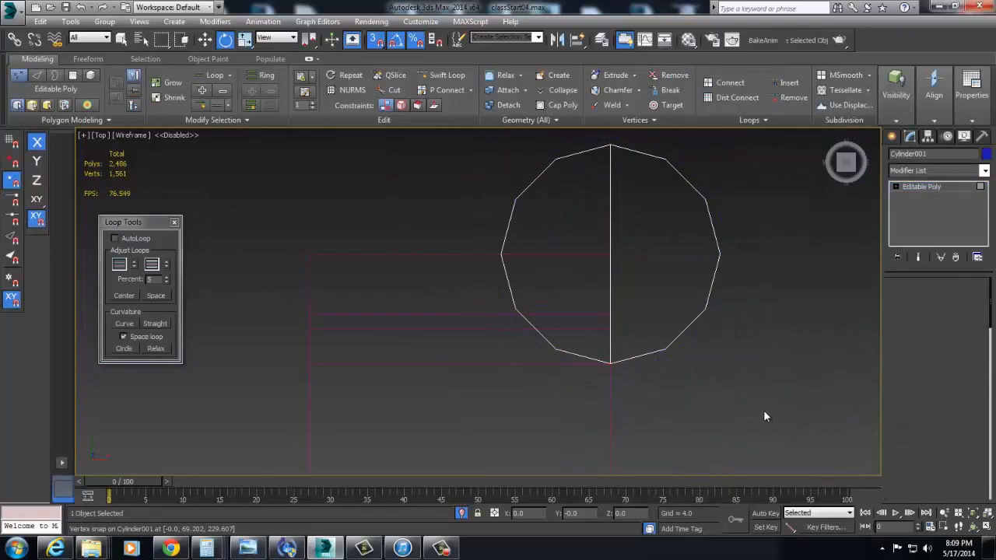
left_click_drag(765, 418, 646, 143)
right_click(543, 223)
left_click(513, 98)
Step: Connect the half cylinder's arc-side and straight-side edges to divide it into two quarters
key("2")
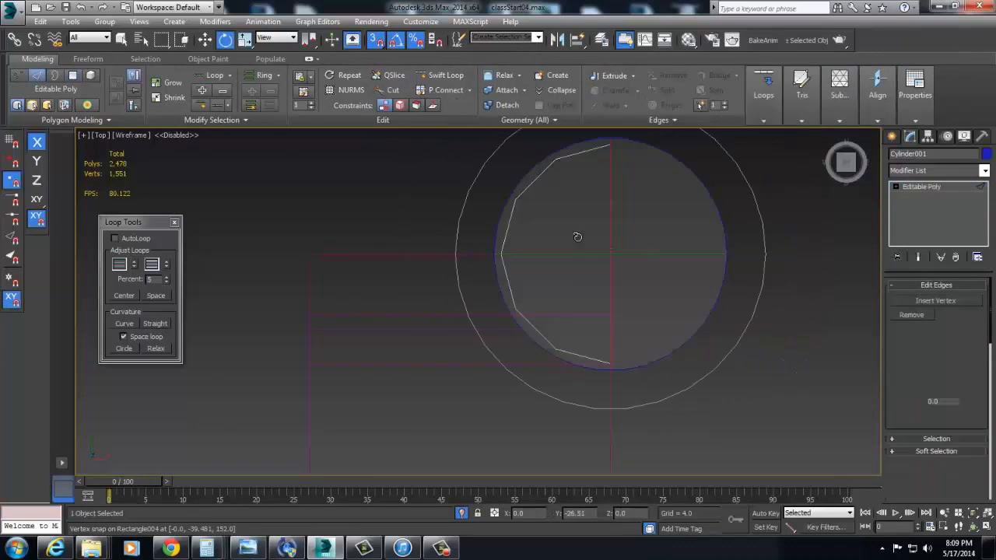
key("w")
left_click_drag(457, 227, 514, 240, "ctrl")
key("ctrl+shift+e")
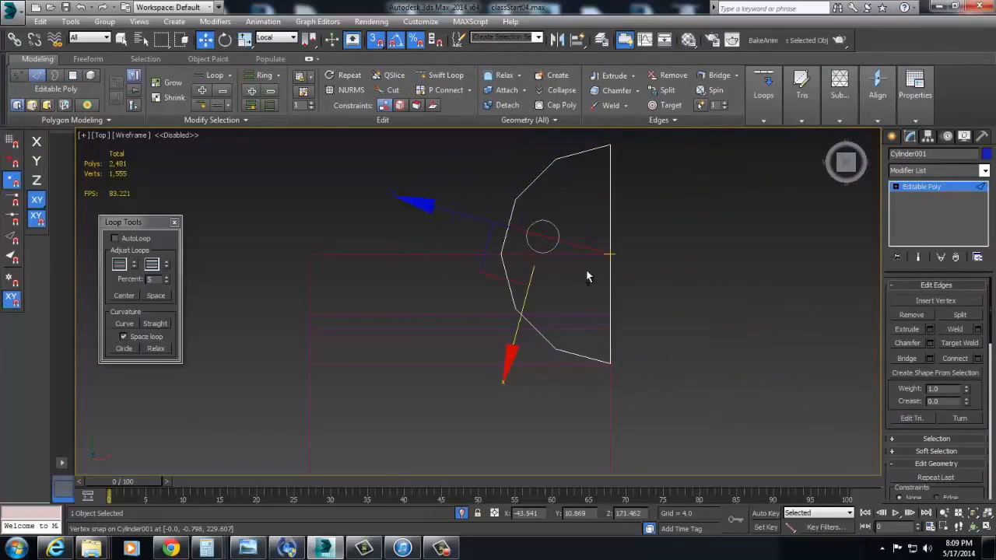
Step: Target weld the new vertices on the curved side to the neighbouring arc corner vertices
key("1")
left_click_drag(460, 218, 474, 221)
middle_click_drag(473, 225, 517, 222, "alt")
right_click(517, 223)
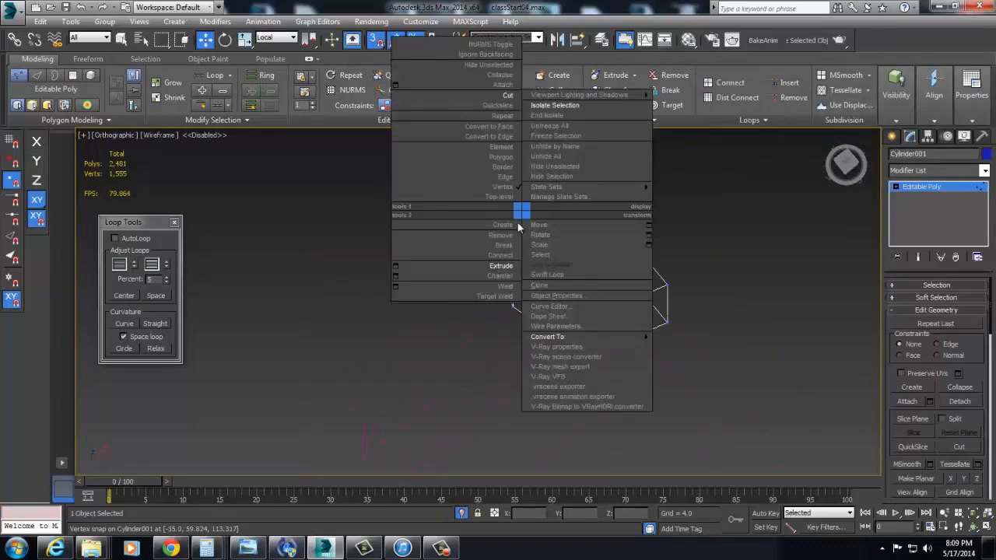
left_click(443, 290)
left_click(513, 307)
Step: Delete the quarter of the cylinder that extends beyond the wall piece's back edge
key("4")
key("t")
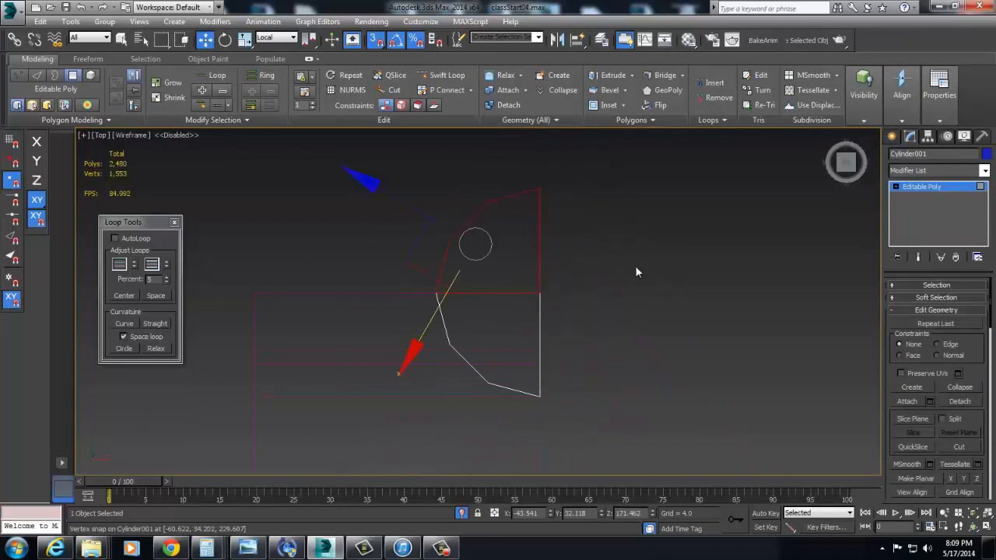
middle_click_drag(495, 311, 566, 199, "alt")
scroll(566, 200, "down", 2)
Step: Switch the reference coordinate system to View and move the quarter cylinder's bottom vertices down to the wall piece's base
key("1")
left_click_drag(476, 230, 629, 306)
middle_click_drag(551, 246, 541, 193)
right_click(542, 174, "alt")
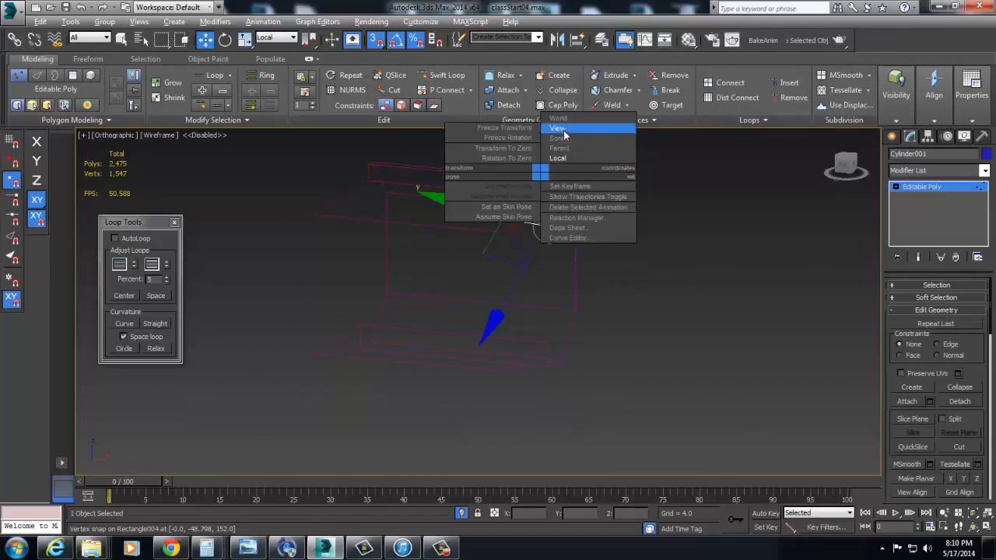
left_click(562, 137)
left_click_drag(561, 350, 558, 363)
middle_click_drag(635, 219, 644, 292)
Step: Move the quarter cylinder's top vertices vertically to the wall piece's upper level at Z 152
left_click_drag(482, 140, 615, 204)
middle_click_drag(566, 239, 565, 297)
scroll(565, 297, "down", 1)
scroll(566, 296, "up", 1)
left_click_drag(562, 315, 562, 317)
middle_click_drag(562, 317, 524, 388, "alt")
middle_click_drag(525, 388, 553, 324)
key("t")
middle_click_drag(548, 240, 581, 286)
key("f")
middle_click_drag(611, 467, 515, 476)
scroll(515, 475, "down", 5)
middle_click_drag(523, 428, 545, 280)
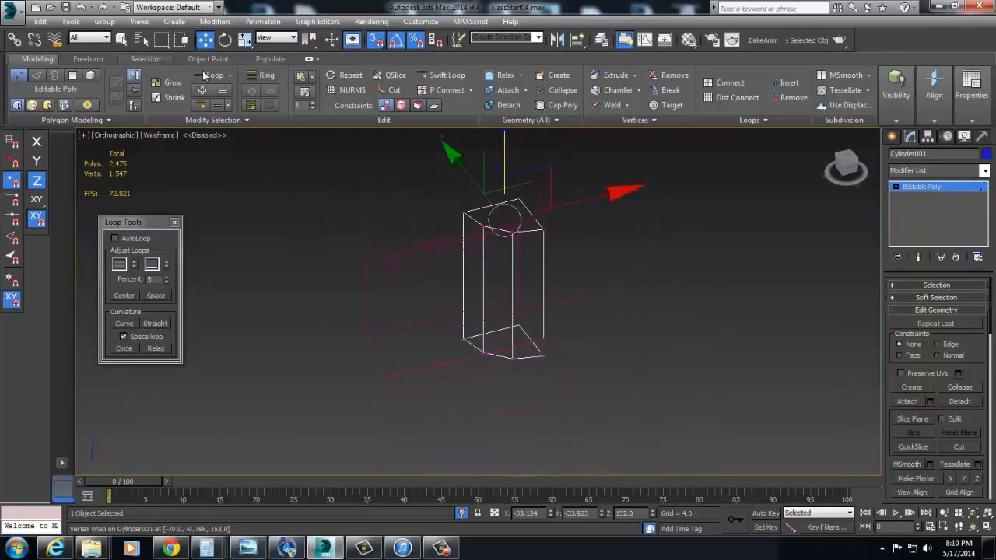
Step: Show the model shaded with edged faces and examine how the quarter cylinder intersects the wall piece
left_click(269, 39)
left_click(161, 135)
left_click(189, 162)
mouse_move(403, 338)
middle_mouse_down("alt")
mouse_move(381, 331)
mouse_move(382, 320)
mouse_move(389, 329)
mouse_move(652, 291)
mouse_move(583, 287)
middle_mouse_up("alt")
scroll(580, 296, "up", 3)
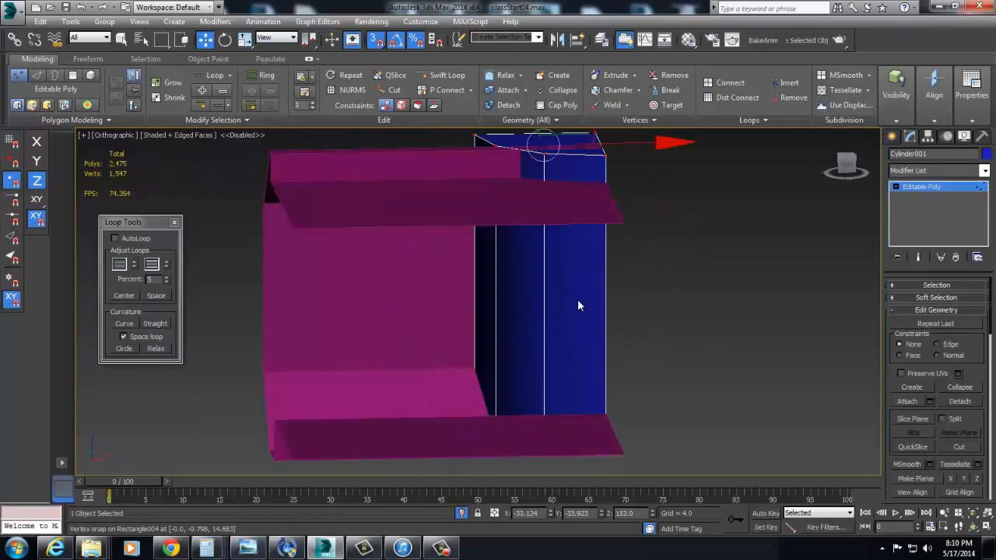
scroll(537, 310, "down", 4)
middle_click_drag(499, 348, 551, 336, "alt")
scroll(549, 362, "up", 2)
left_click(951, 192)
mouse_move(749, 281)
middle_mouse_down("alt")
mouse_move(720, 288)
mouse_move(737, 284)
middle_mouse_up("alt")
key("2")
key("alt+c")
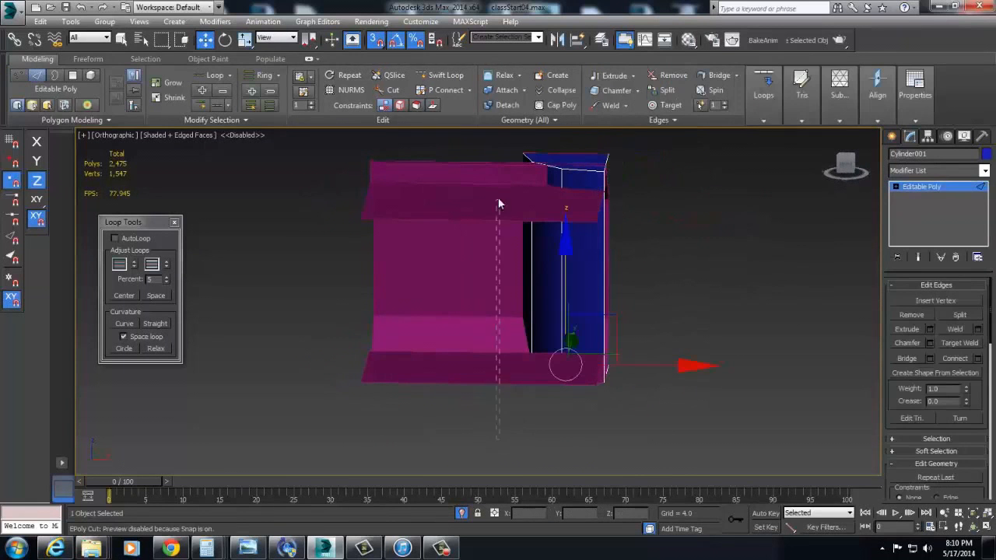
left_click(921, 187)
Step: Select the wall piece and connect its long horizontal edges to add a loop across the whole profile
left_click(438, 186)
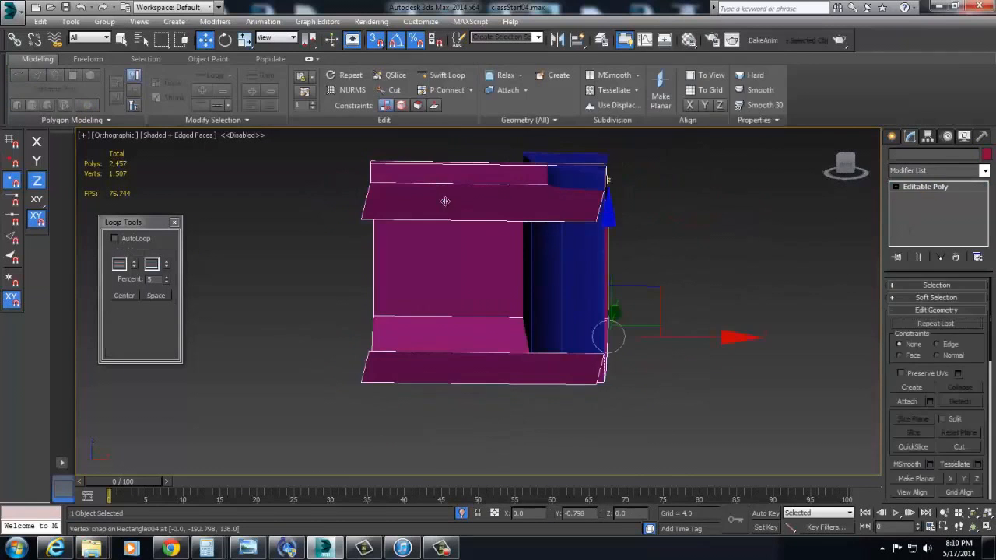
key("2")
key("alt+c")
left_click(446, 184)
middle_click_drag(446, 184, 465, 186, "alt")
left_click(959, 189)
middle_click_drag(521, 421, 479, 413, "alt")
key("2")
left_click_drag(436, 456, 429, 156)
key("ctrl+shift+e")
Step: Move the new edge loop along X so it snaps to the quarter cylinder's side at X -70
middle_click_drag(480, 256, 533, 267, "alt")
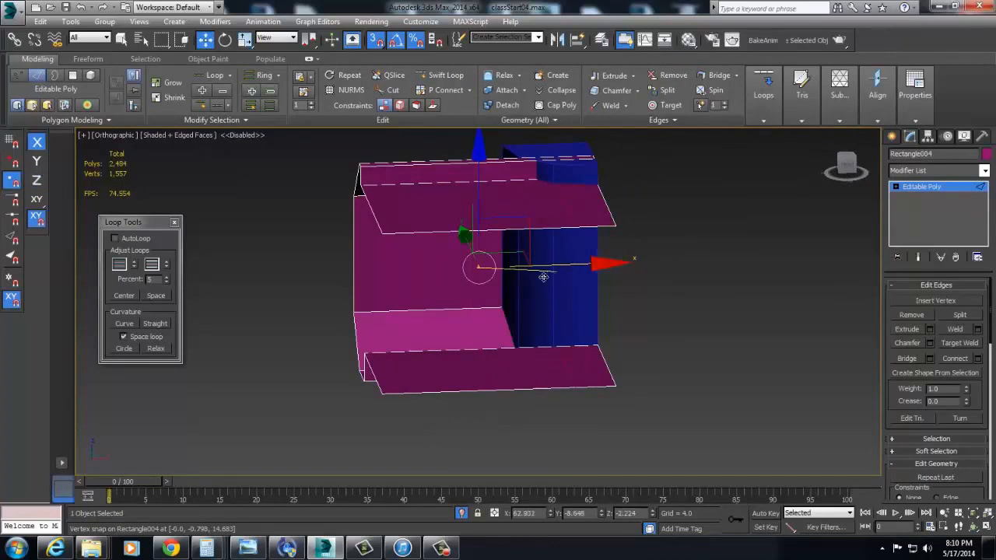
middle_click_drag(506, 311, 543, 235, "alt")
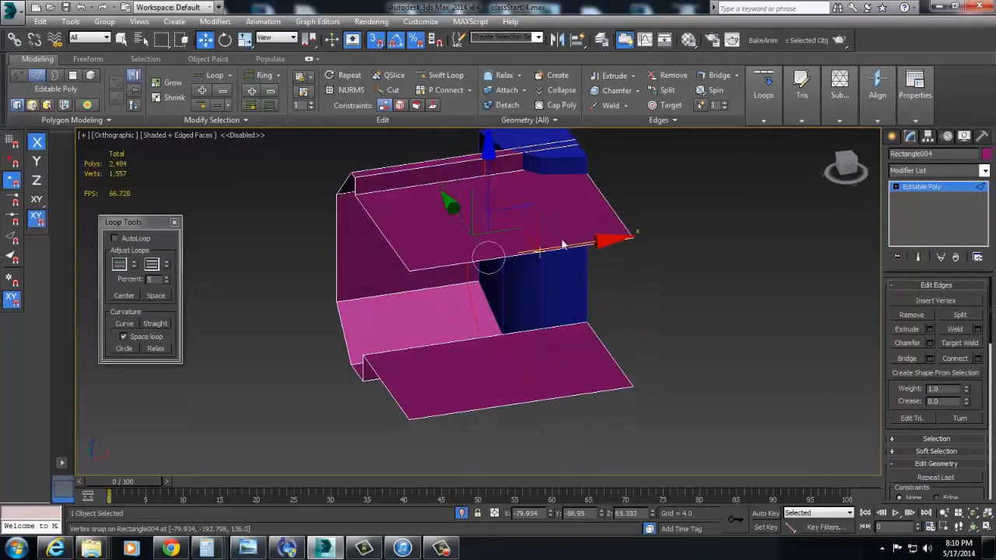
middle_click_drag(481, 135, 467, 323, "alt")
Step: Delete one surplus polygon of the wall piece beside the new edge loop and leave sub-object editing
key("3")
key("4")
middle_click_drag(531, 360, 352, 336, "alt")
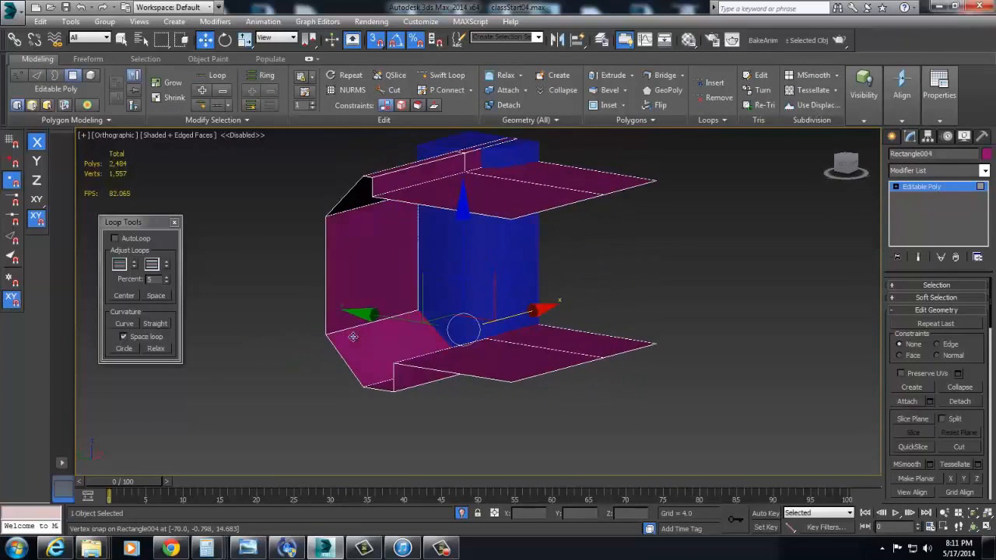
middle_click_drag(431, 333, 884, 333, "alt")
left_click(945, 185)
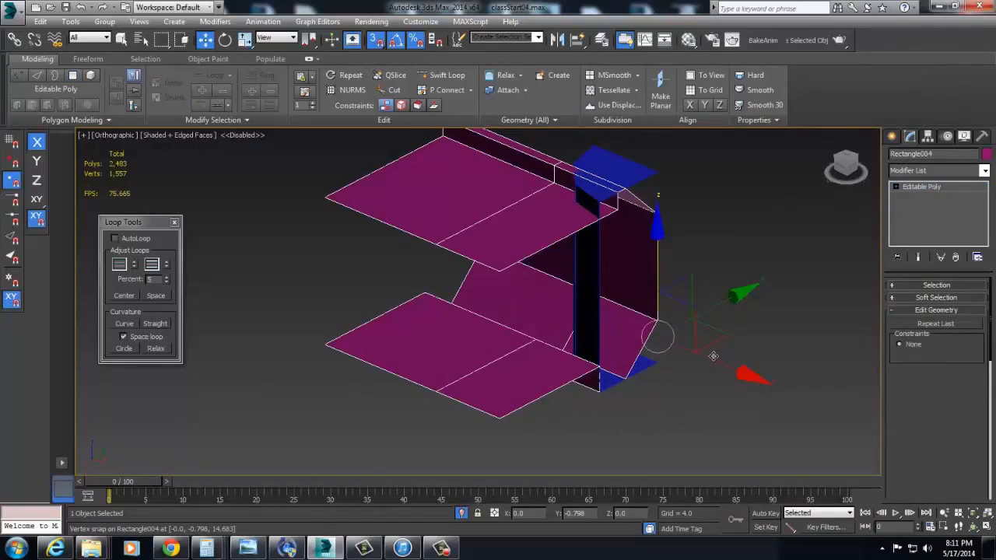
Step: Attach the quarter cylinder to the wall piece
mouse_move(733, 372)
left_mouse_down("shift")
mouse_move(953, 417)
mouse_move(744, 402)
left_mouse_up("shift")
key("Return")
mouse_move(693, 399)
middle_mouse_down("alt")
mouse_move(749, 362)
mouse_move(726, 358)
mouse_move(717, 370)
middle_mouse_up("alt")
left_click(602, 306)
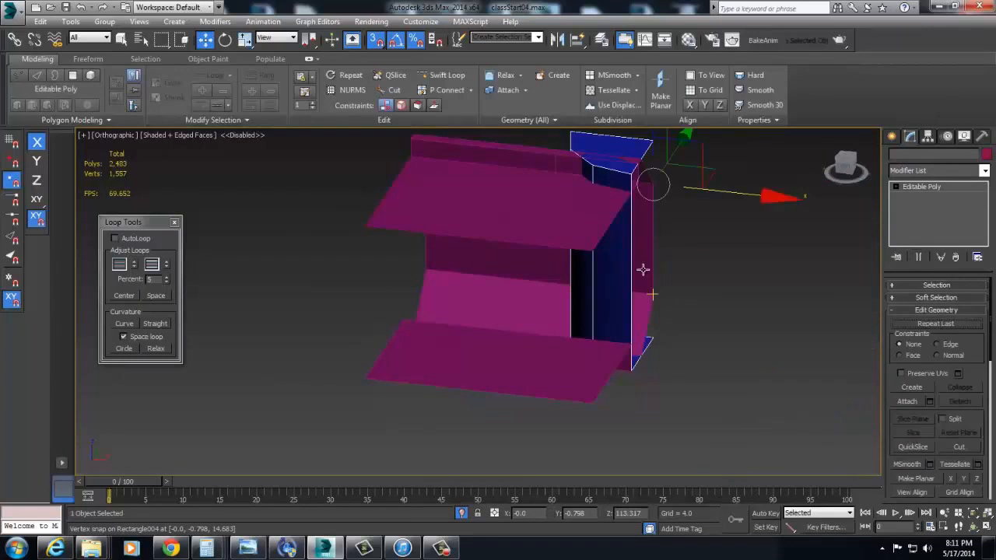
left_click(599, 318)
middle_click_drag(599, 319, 668, 325, "alt")
scroll(668, 326, "down", 2)
scroll(662, 330, "up", 2)
Step: Create a rotated instance of the combined wall piece so the two pieces meet at the corner
key("e")
middle_click_drag(612, 373, 627, 411, "alt")
mouse_move(627, 411)
left_mouse_down("shift")
mouse_move(666, 411)
mouse_move(737, 383)
left_mouse_up("shift")
middle_click_drag(731, 383, 632, 382, "alt")
Step: Bridge the open edges near the corner column and delete the unneeded back-wall polygon
key("2")
left_click(909, 358)
key("w")
middle_click_drag(595, 355, 571, 325, "alt")
key("4")
left_click(563, 337)
key("Delete")
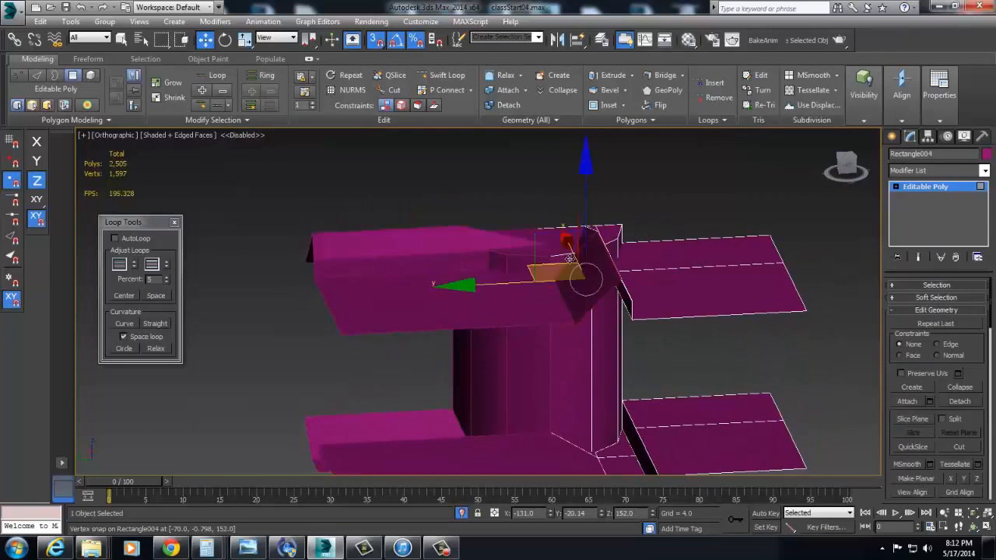
Step: Delete the narrow recessed polygon strip along the base trim next to the corner column
key("2")
mouse_move(555, 280)
middle_mouse_down("alt")
mouse_move(576, 289)
mouse_move(545, 294)
mouse_move(566, 300)
mouse_move(526, 293)
mouse_move(569, 294)
mouse_move(537, 246)
mouse_move(568, 237)
mouse_move(557, 268)
middle_mouse_up("alt")
middle_click_drag(615, 304, 556, 257, "alt")
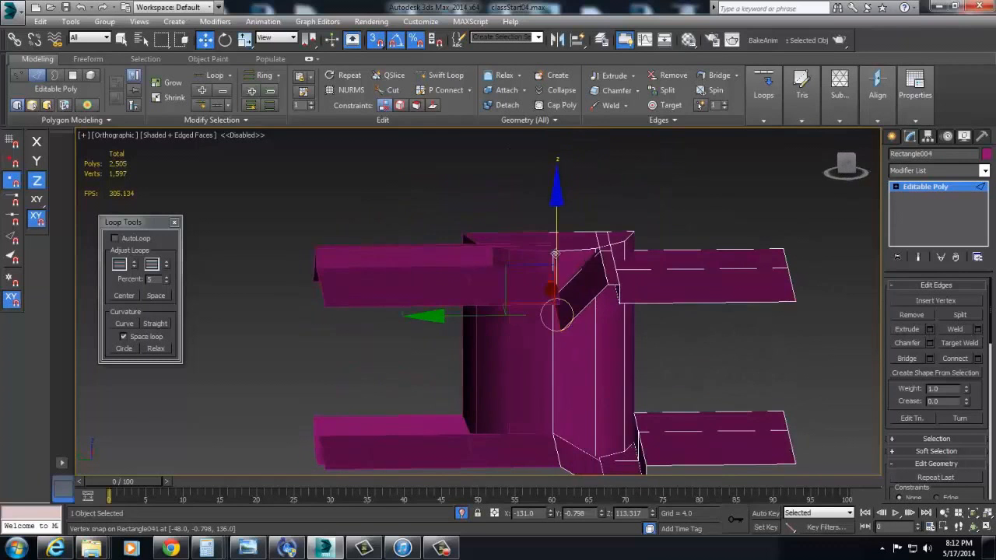
middle_click_drag(553, 295, 618, 346, "alt")
key("3")
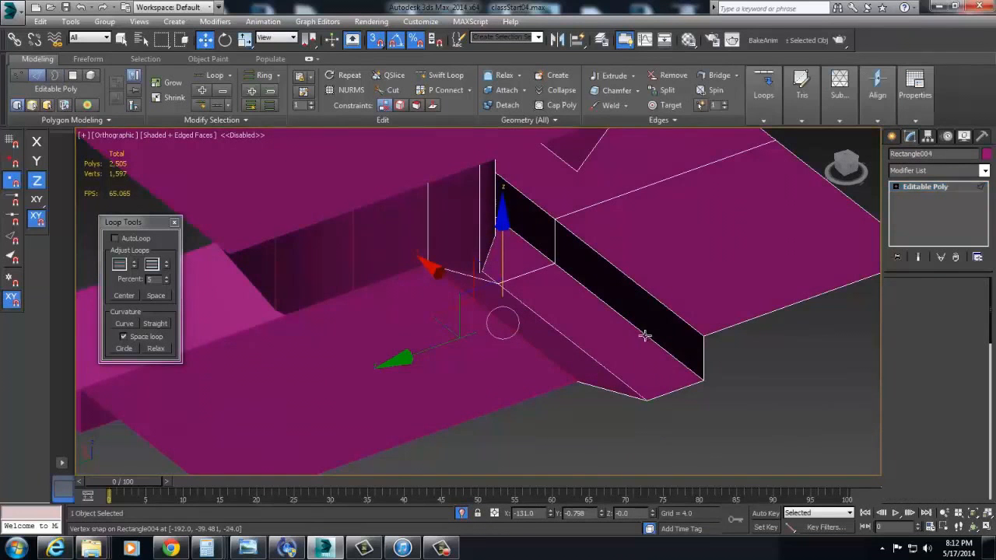
key("2")
middle_click_drag(551, 337, 569, 336, "alt")
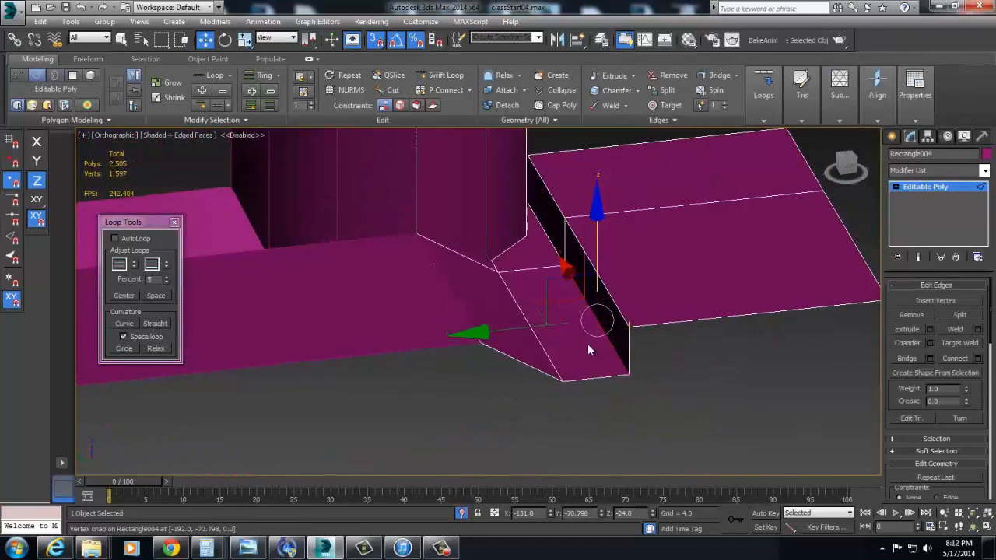
key("4")
key("Delete")
Step: Raise the outer lower edge of the sloped base polygon to floor level at Z 0
key("2")
left_click(531, 329)
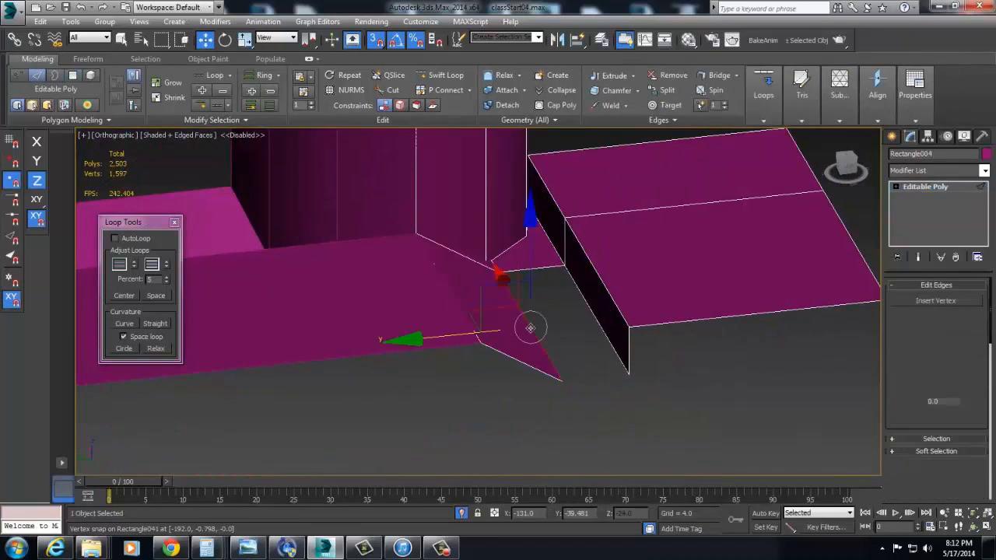
left_click_drag(530, 253, 596, 281)
left_click(553, 260)
middle_click_drag(553, 259, 561, 285)
Step: Target-weld the loose vertices where the base trim meets the floor near the corner
key("1")
right_click(561, 274)
left_click(536, 357)
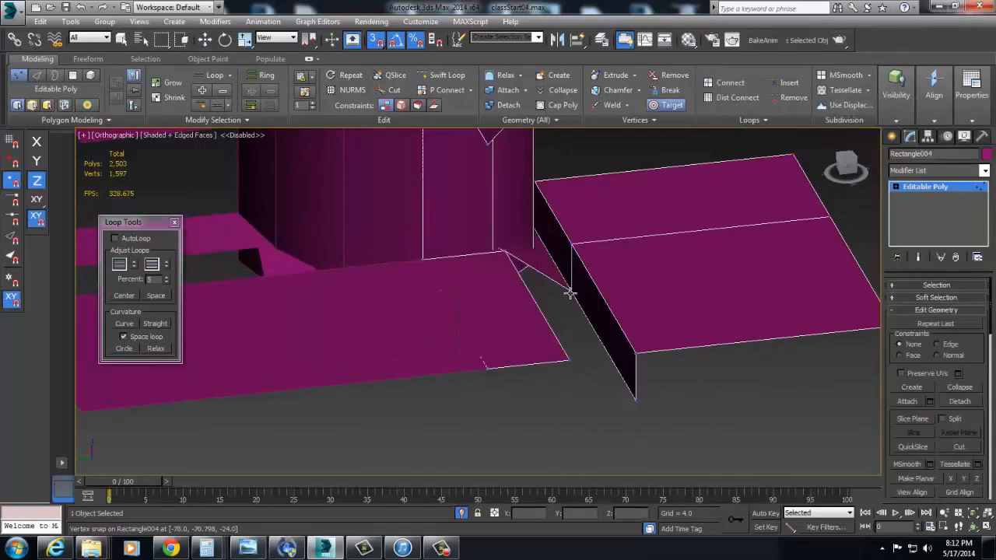
left_click(572, 243)
middle_click_drag(572, 242, 824, 348, "alt")
key("w")
left_click(829, 346)
Step: Select the column element that covers the base corner and hide it
middle_click_drag(854, 340, 578, 346, "alt")
key("2")
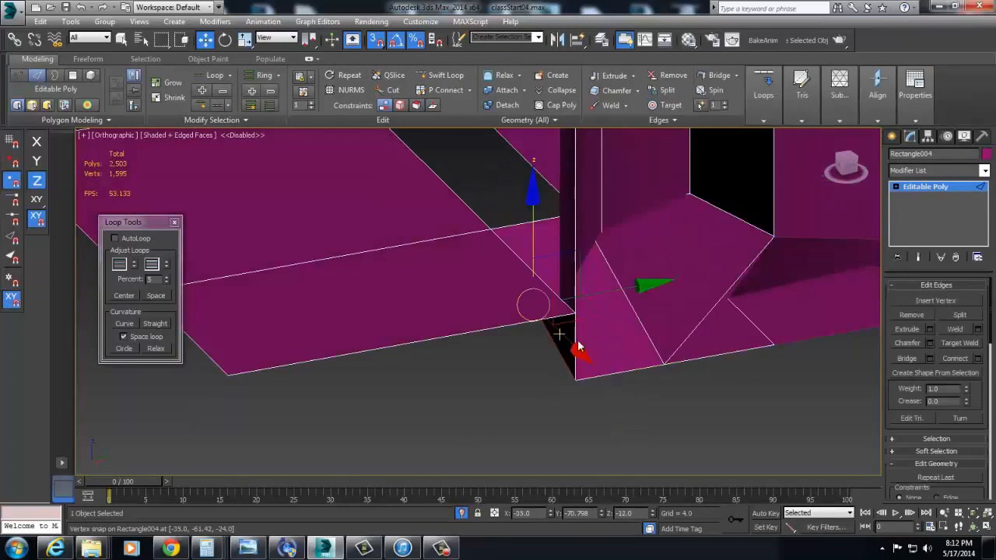
key("5")
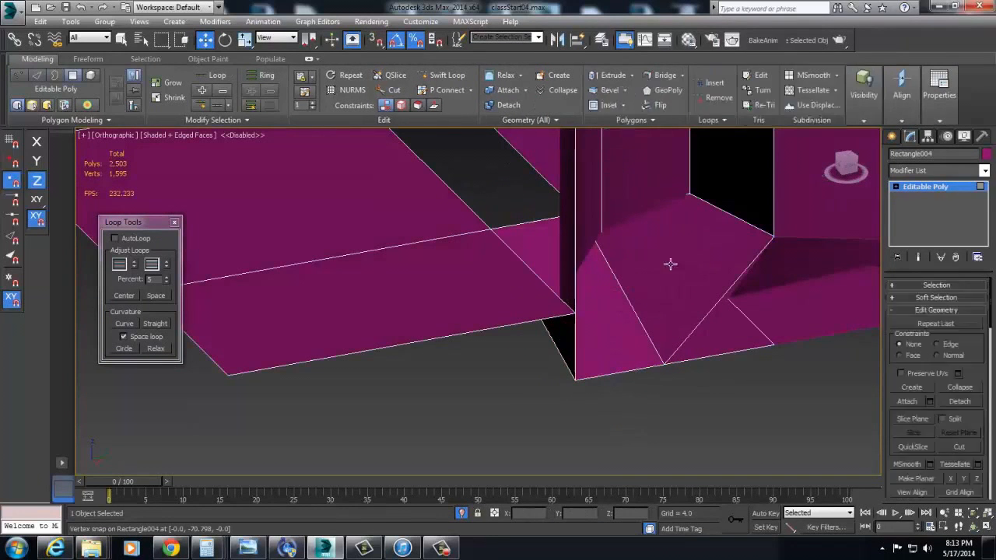
scroll(965, 366, "down", 10)
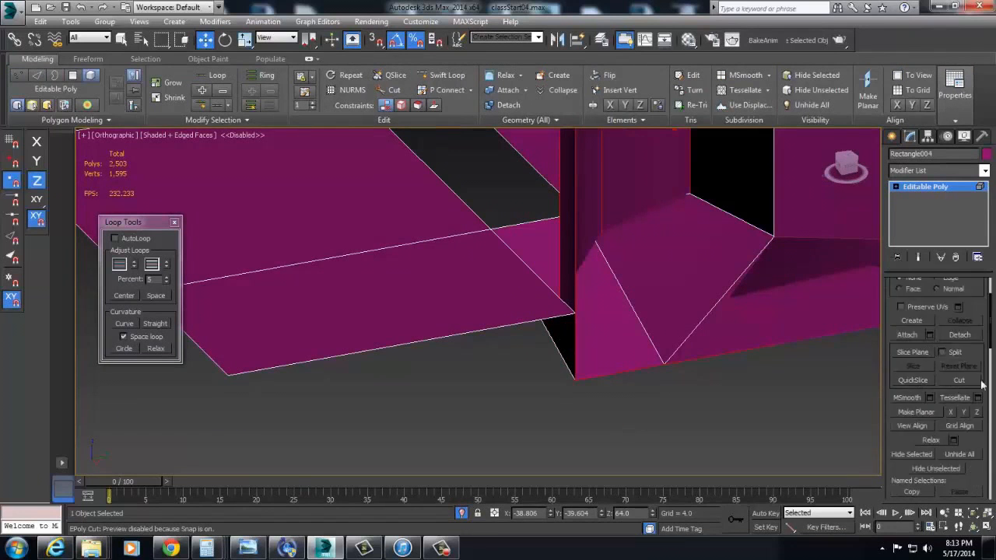
scroll(954, 437, "up", 5)
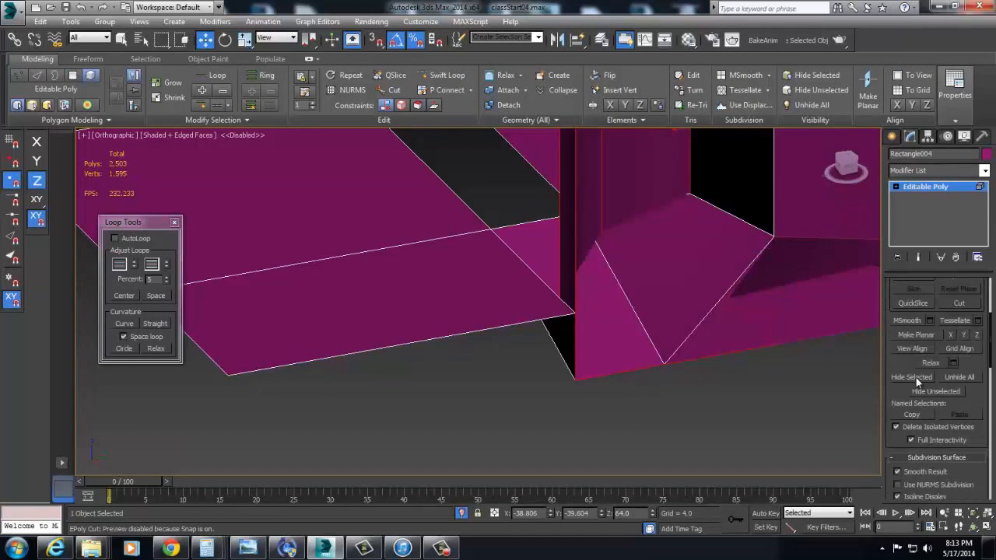
left_click(916, 381)
scroll(685, 399, "down", 3)
Step: Raise the short lower base edge to Z 0 and target-weld its vertex to the floor corner
key("2")
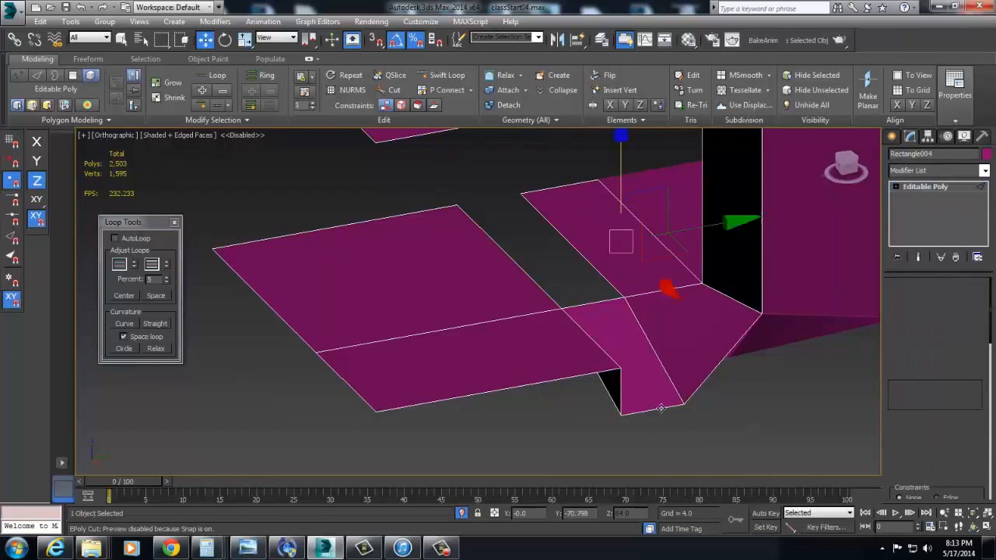
left_click(652, 408)
left_click_drag(651, 408, 595, 355)
key("1")
right_click(640, 334)
left_click(593, 204)
Step: Try to bridge the two long floor edges across the gap left by the recess
key("2")
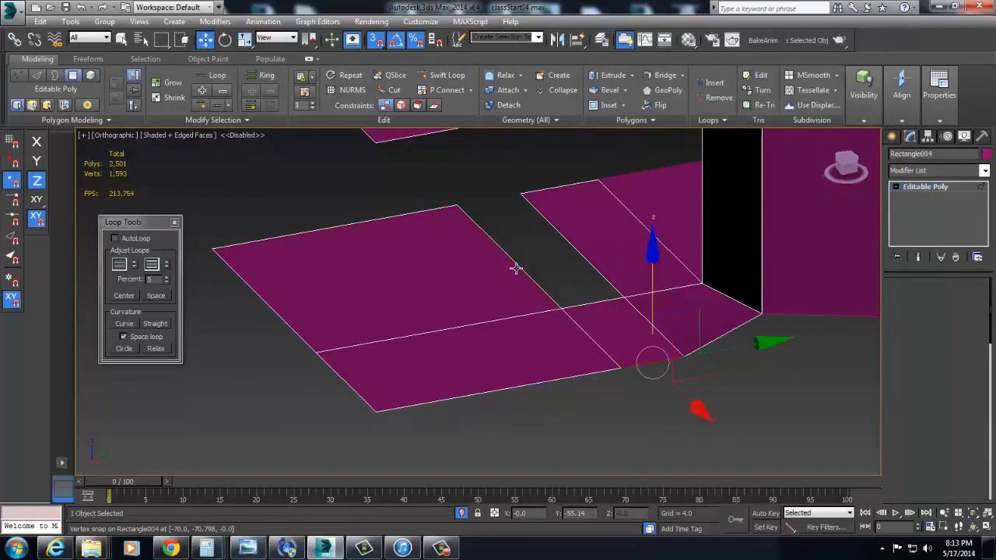
left_click(517, 267)
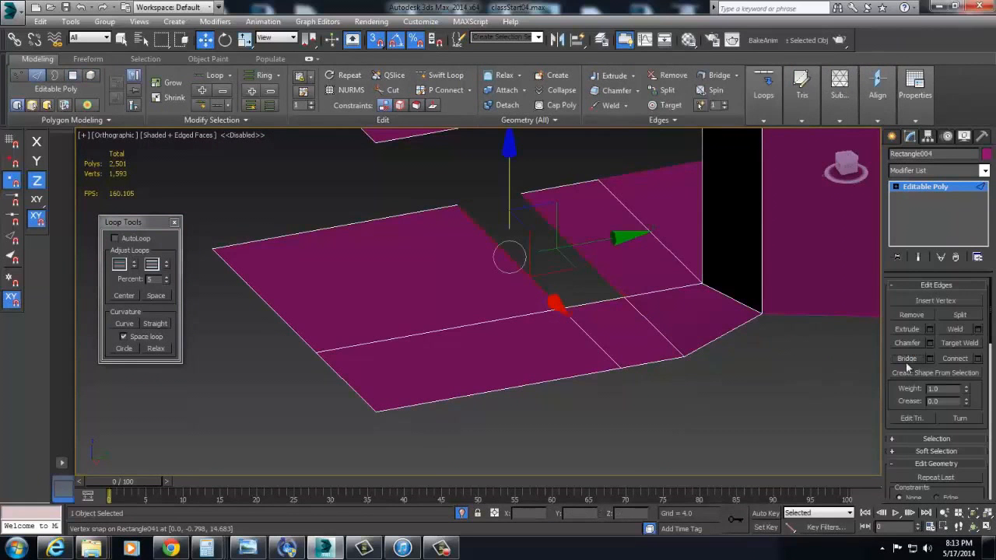
middle_click_drag(695, 306, 661, 382, "alt")
key("1")
right_click(635, 311)
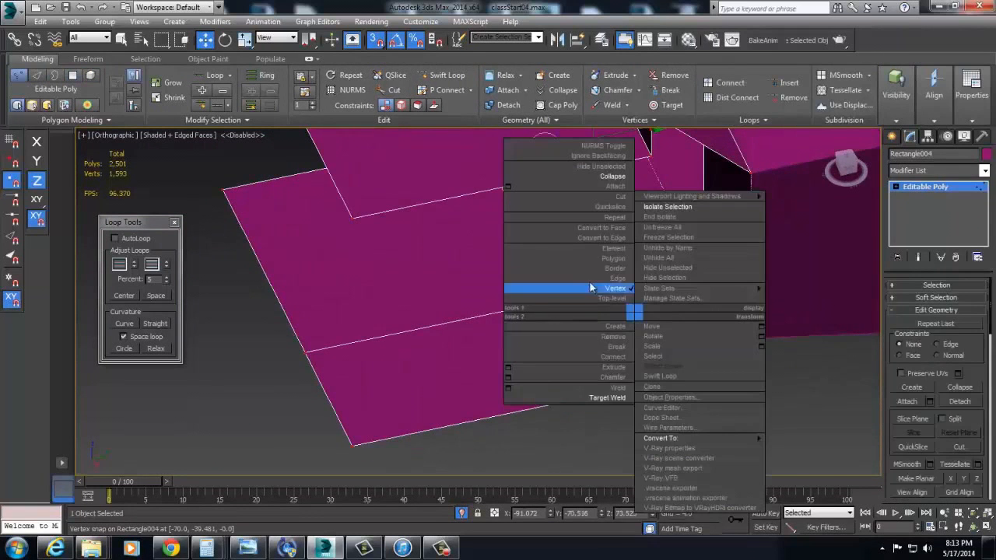
left_click(605, 389)
key("2")
middle_click_drag(655, 348, 552, 314, "alt")
left_click(551, 316)
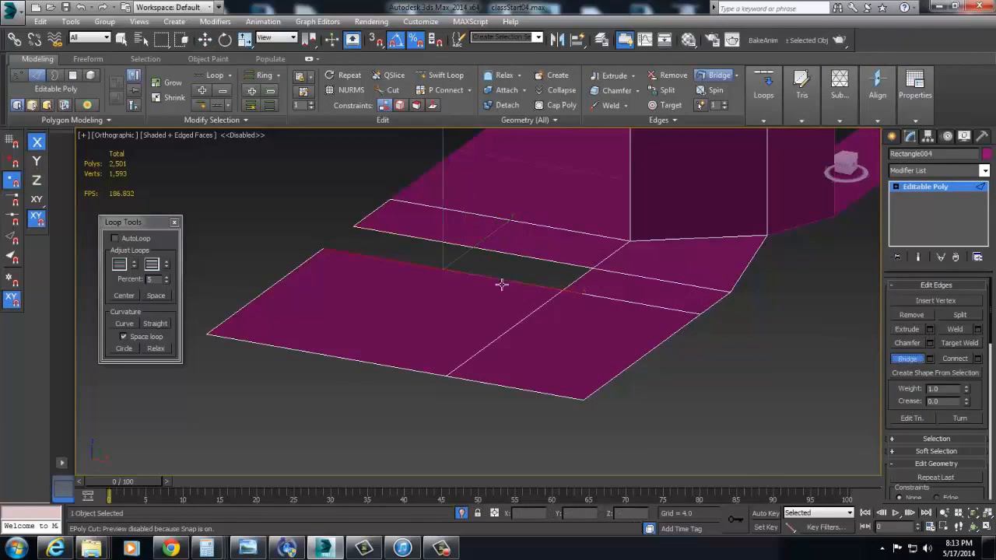
key("w")
Step: Weld the hanging base face's lower vertex up to the floor and bridge the remaining gap between the floor edges
middle_click_drag(574, 330, 753, 375, "alt")
key("1")
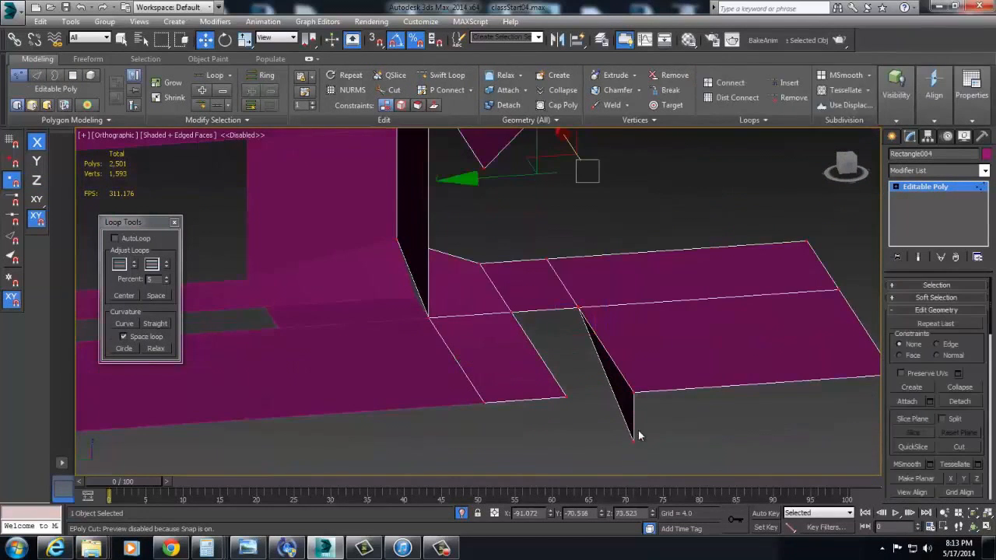
key("2")
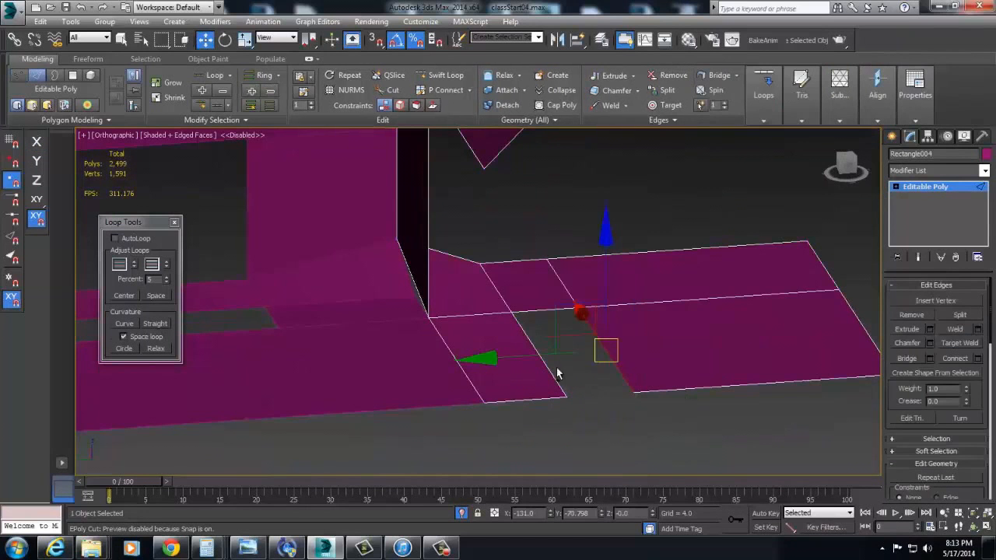
left_click(905, 358)
middle_click_drag(735, 365, 682, 393, "alt")
scroll(682, 393, "down", 2)
Step: Move the vertex at the wall's base corner down to floor level at Z 0
key("5")
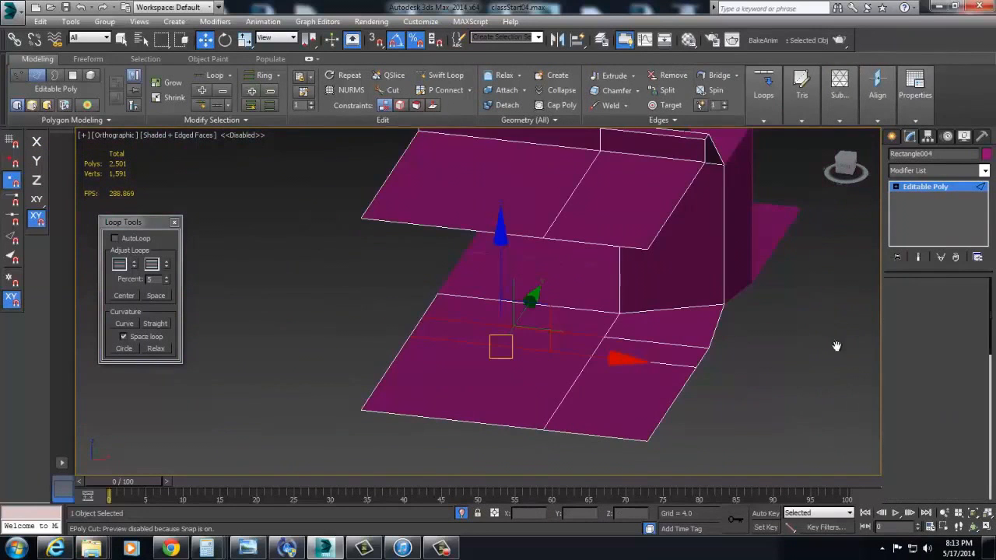
middle_click_drag(837, 389, 731, 374, "alt")
key("1")
left_click(751, 363)
scroll(967, 350, "down", 6)
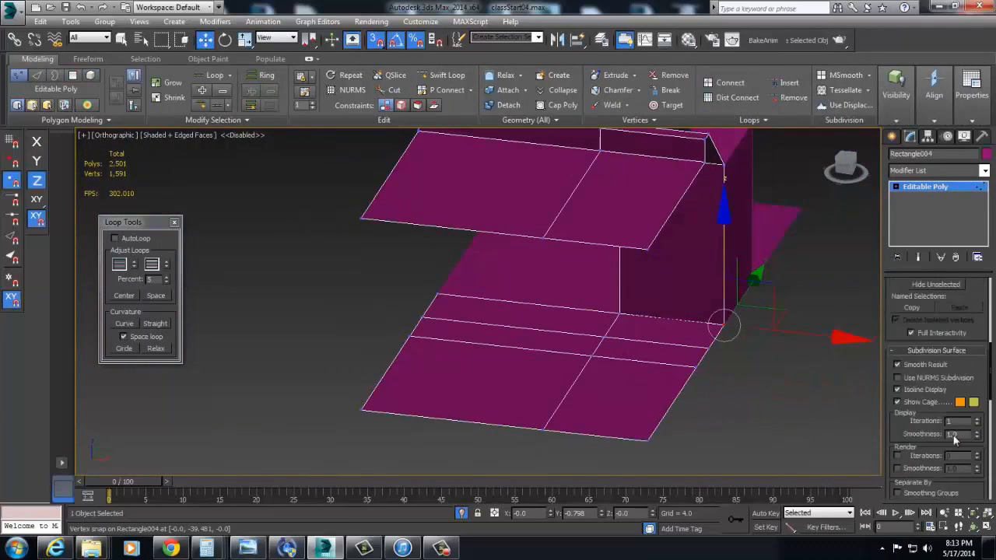
Step: Examine the bridged floor strip and the separate elements around the corner
key("4")
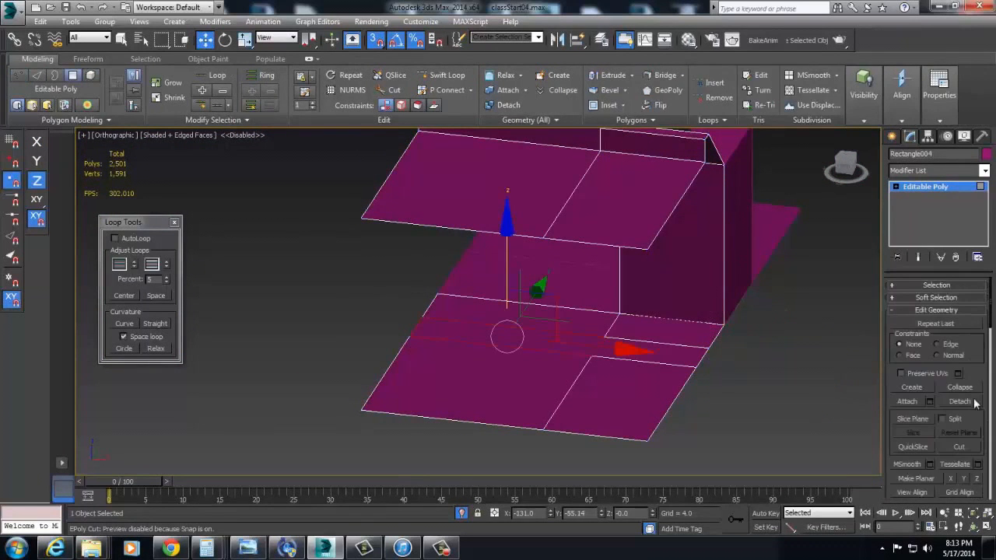
scroll(977, 358, "down", 3)
middle_click_drag(809, 424, 703, 397, "alt")
key("2")
middle_click_drag(635, 411, 640, 365, "alt")
key("4")
left_click(939, 187)
key("5")
left_click(707, 343)
middle_click_drag(707, 342, 741, 299, "alt")
scroll(959, 478, "down", 5)
Step: Try deleting the wall polygons at the corner
middle_click_drag(856, 366, 820, 394, "alt")
key("2")
middle_click_drag(802, 320, 492, 413, "alt")
key("4")
key("Delete")
mouse_move(657, 392)
middle_mouse_down("alt")
mouse_move(608, 389)
mouse_move(652, 406)
middle_mouse_up("alt")
Step: Try moving the upper trim's edge downward at the corner
key("2")
left_click(721, 344)
middle_click_drag(722, 344, 563, 377, "alt")
left_click_drag(504, 240, 506, 280)
middle_click_drag(516, 293, 585, 360, "alt")
key("1")
middle_click_drag(528, 312, 550, 354, "alt")
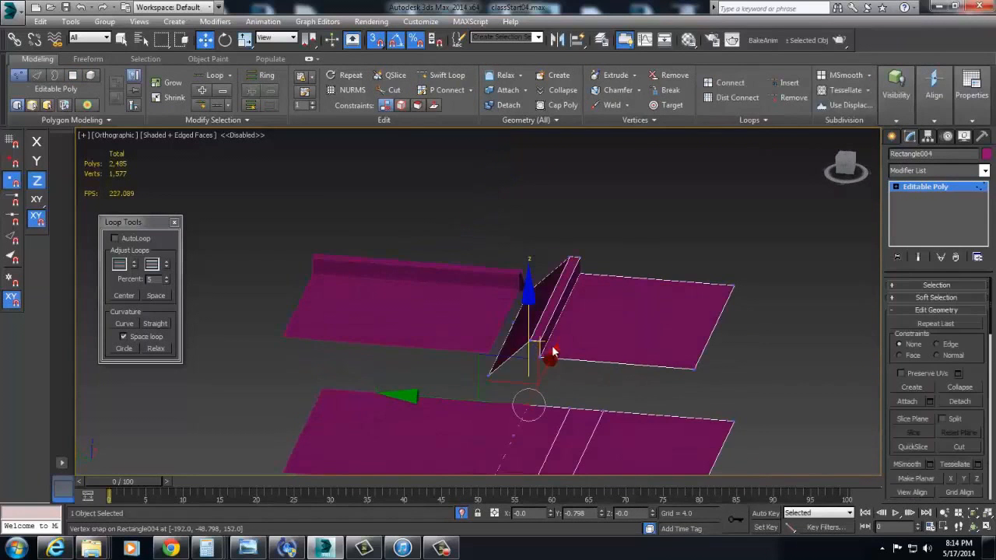
Step: Examine the corner wall's vertical edge and the lower edge of the sloped upper trim
key("2")
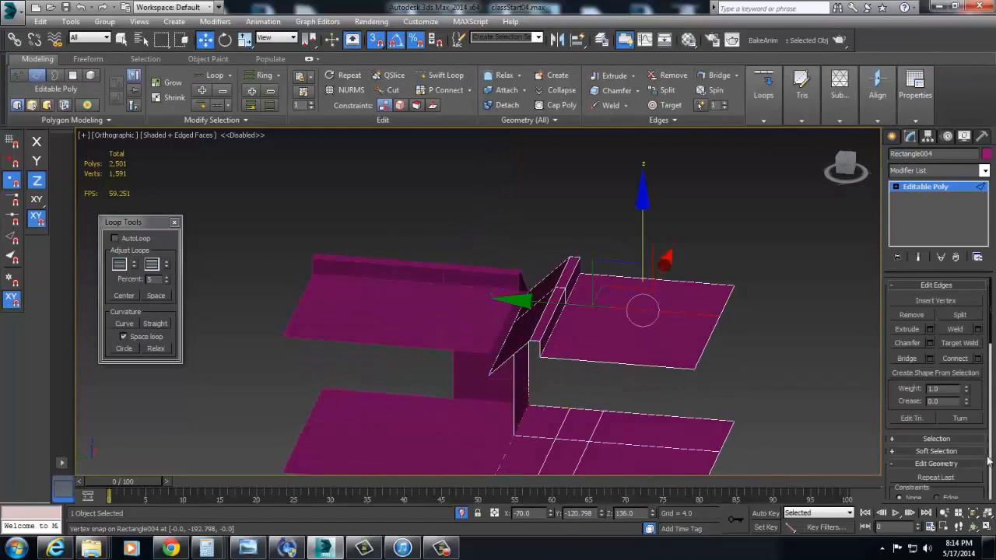
scroll(971, 383, "down", 10)
middle_click_drag(554, 311, 515, 356, "alt")
key("1")
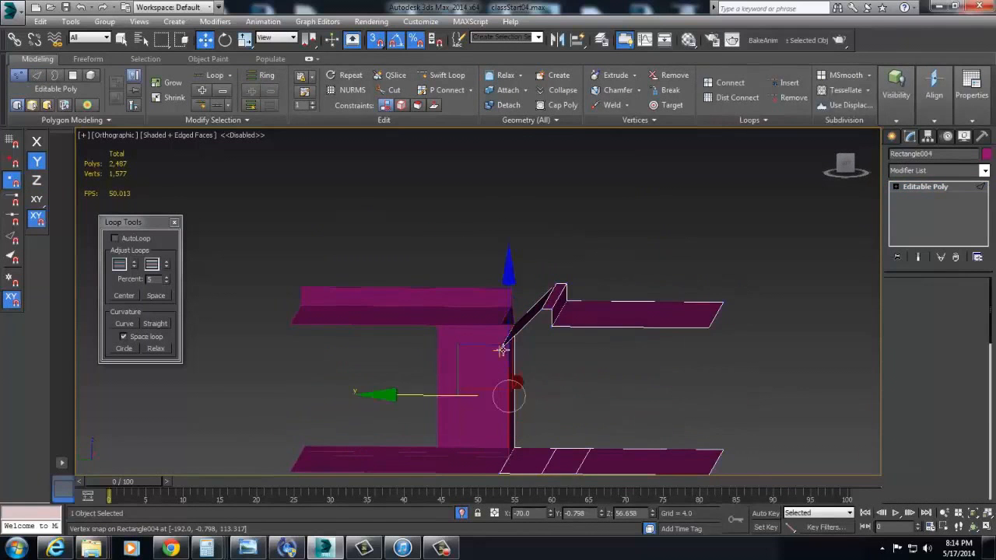
key("2")
middle_click_drag(507, 288, 751, 364, "alt")
scroll(752, 364, "up", 6)
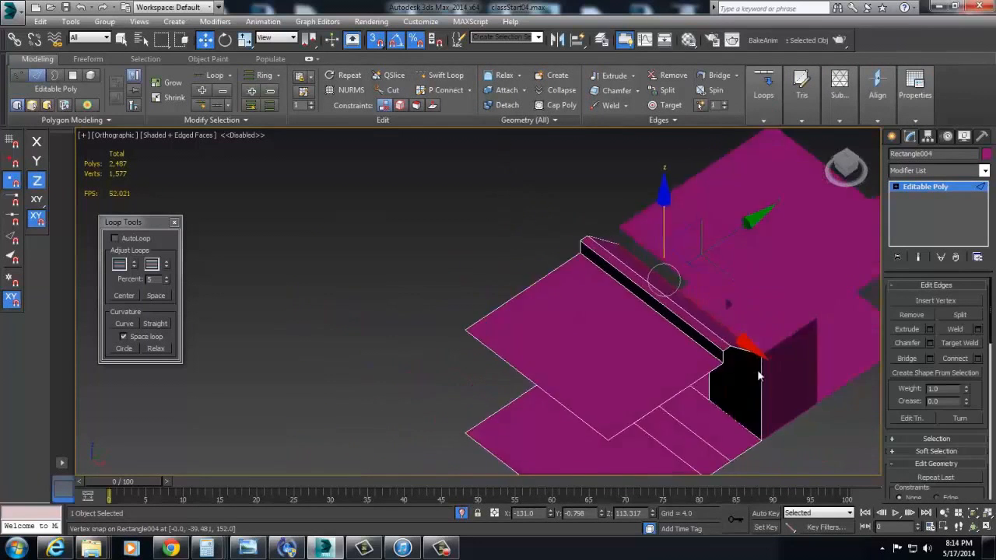
Step: Try moving the sloped upper trim's vertices at the corner and undo the change
key("1")
middle_click_drag(624, 296, 526, 239, "alt")
left_click_drag(561, 273, 634, 355)
middle_click_drag(653, 382, 717, 308, "alt")
scroll(717, 307, "down", 4)
key("ctrl+z")
Step: Select the short wall segment's edge loop and examine how it meets the upper trim
middle_click_drag(581, 350, 479, 338, "alt")
key("2")
double_click(574, 278)
middle_click_drag(563, 304, 589, 291, "alt")
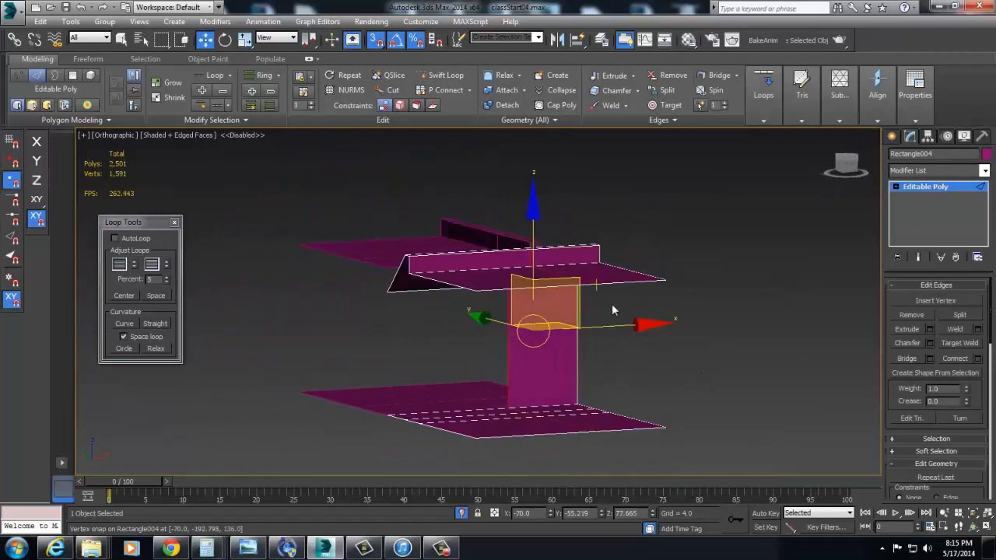
middle_click_drag(586, 335, 552, 362, "alt")
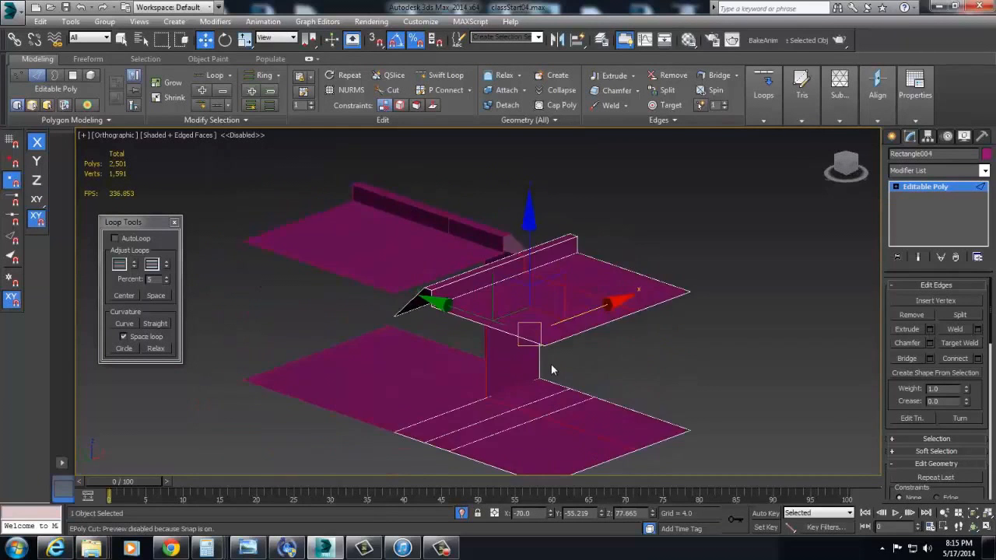
scroll(529, 392, "up", 6)
scroll(493, 384, "down", 4)
middle_click_drag(494, 342, 612, 313, "alt")
Step: Delete the surplus wall polygons and remove the leftover connecting edges together with their vertices
key("4")
left_click(380, 377)
middle_click_drag(381, 372, 459, 326, "alt")
key("Delete")
key("2")
key("ctrl+BackSpace")
Step: Snap the sloped upper trim face's lower edge so the face stands vertical, and delete the narrow top polygon beside it
left_click(389, 286)
middle_click_drag(389, 287, 607, 270, "alt")
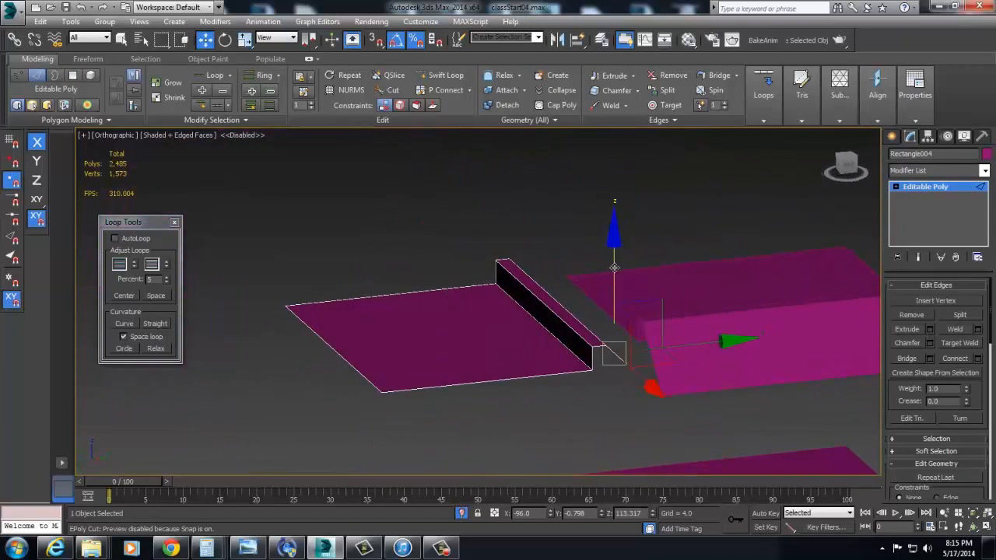
left_click_drag(608, 270, 630, 287)
left_click_drag(691, 349, 606, 343)
left_click_drag(558, 315, 593, 369)
middle_click_drag(623, 367, 571, 376, "alt")
key("4")
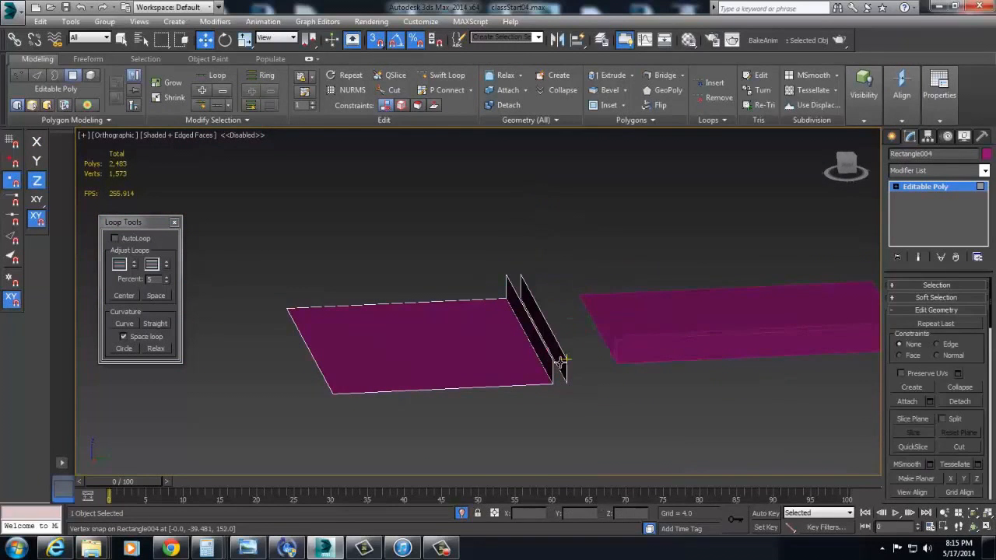
Step: Delete the two upright trim polygons standing along the inner edge of the upper ceiling polygon
scroll(563, 355, "up", 2)
key("Delete")
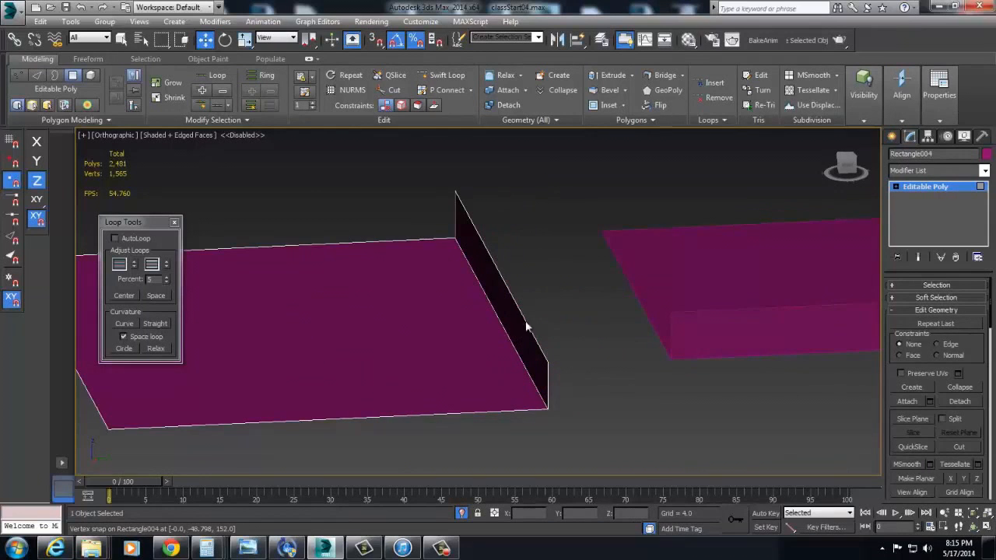
middle_click_drag(588, 389, 491, 272, "alt")
key("3")
key("4")
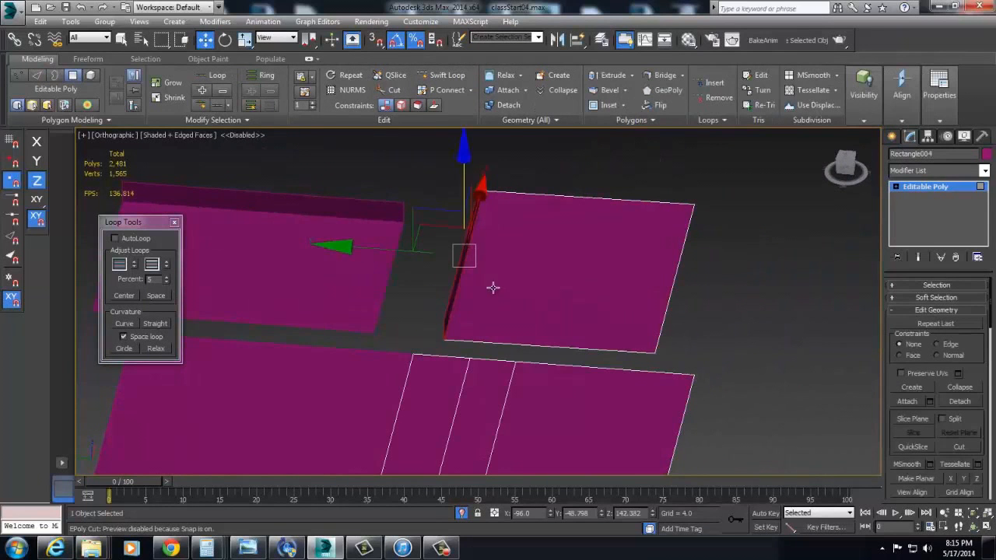
Step: Snap the upper polygon's open inner edge along Y to line up with the floor's edge below, and finish sub-object editing
key("2")
left_click(461, 274)
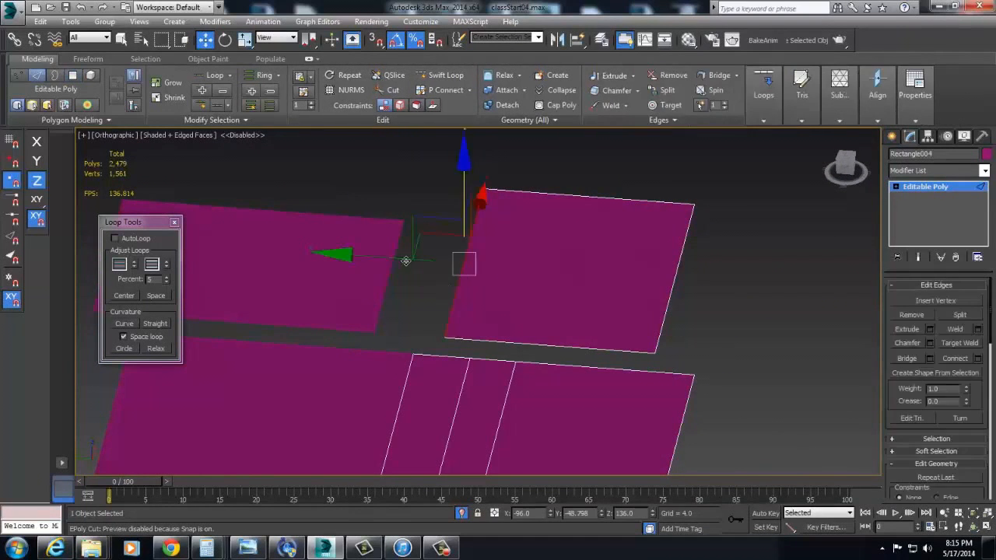
left_click_drag(464, 265, 391, 361)
middle_click_drag(437, 391, 489, 367)
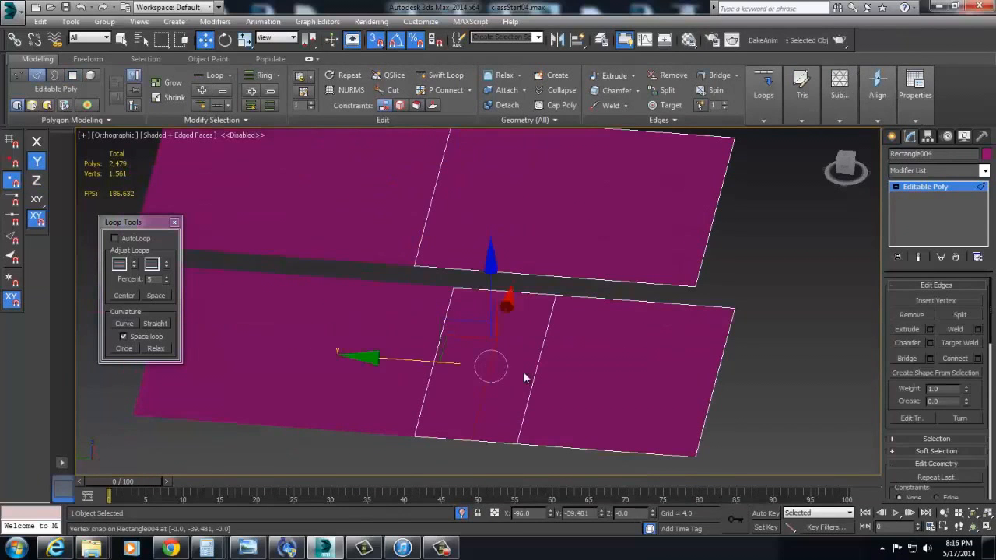
key("4")
scroll(986, 384, "down", 5)
left_click(960, 374)
middle_click_drag(550, 353, 506, 350, "alt")
left_click(925, 187)
scroll(614, 353, "down", 2)
Step: Try making rotated copies of the corner piece around its pivot about the vertical axis
middle_click_drag(614, 354, 716, 381, "alt")
key("e")
mouse_move(702, 435)
left_mouse_down("shift")
mouse_move(745, 429)
mouse_move(673, 450)
left_mouse_up("shift")
left_click(541, 328)
left_click(537, 327)
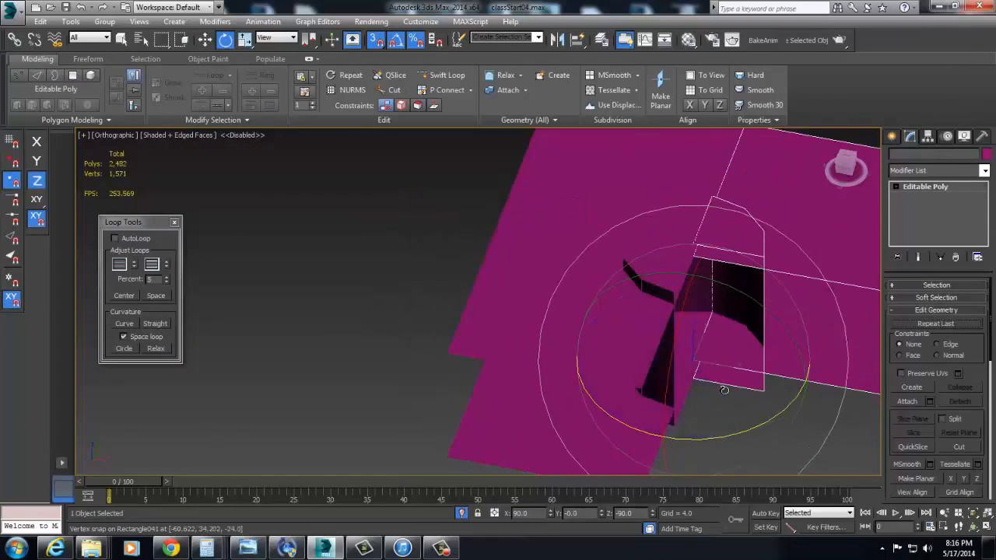
left_click_drag(736, 435, 697, 440, "shift")
Step: Undo the rotated copies of the corner piece
mouse_move(681, 429)
middle_mouse_down("alt")
mouse_move(749, 344)
mouse_move(760, 375)
middle_mouse_up("alt")
key("ctrl+z")
key("ctrl+z")
key("ctrl+z")
Step: End the isolation of the corner piece so the whole scene is shown
left_click_drag(648, 251, 656, 260, "shift")
right_click(688, 265)
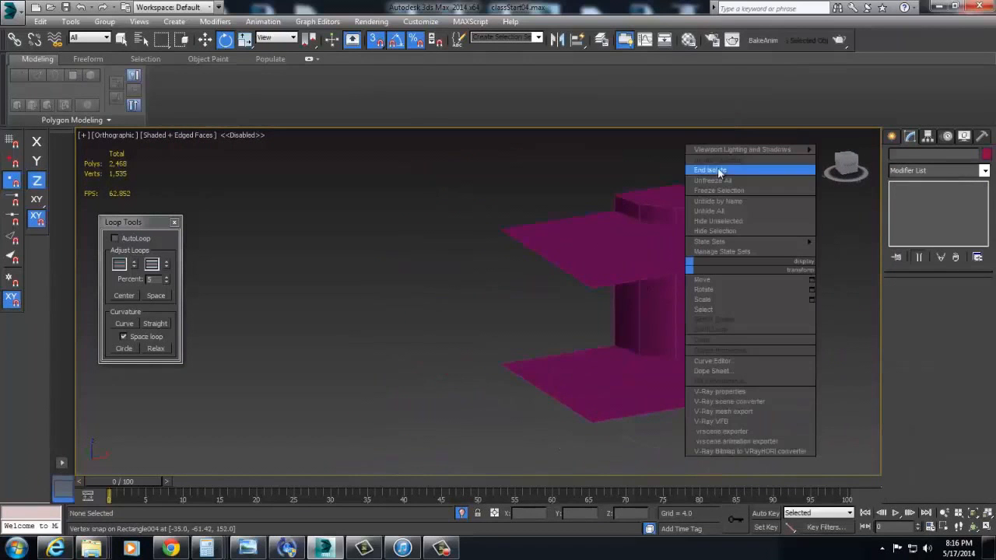